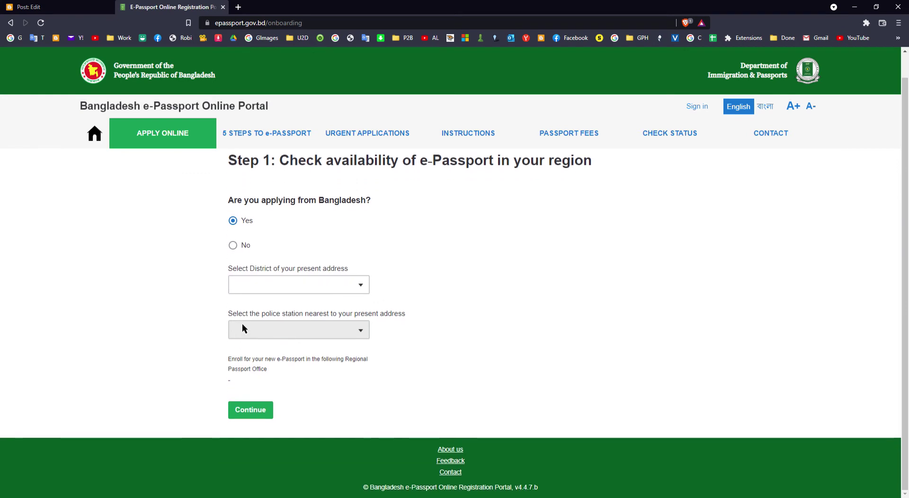
# Choose DHAKA as the present-address district and UTTARA WEST as the police station, then continue
pyautogui.click(276, 286)
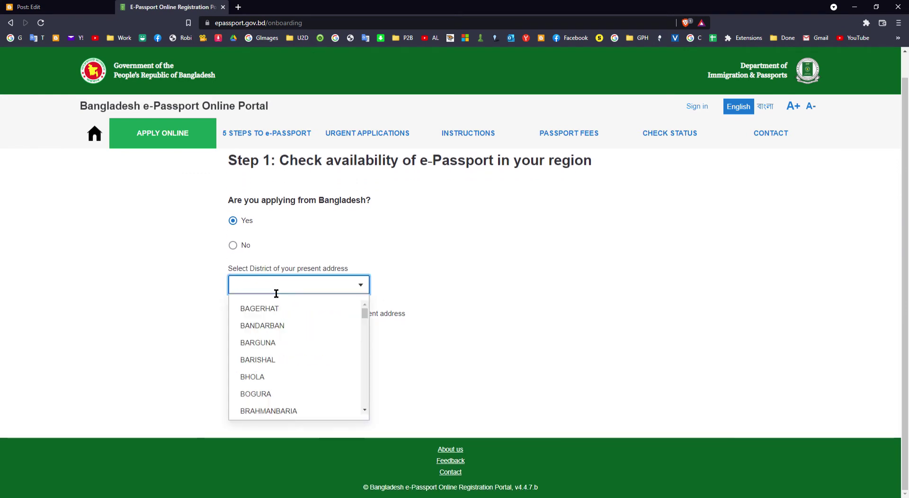
pyautogui.write('d')
pyautogui.click(259, 310)
pyautogui.click(267, 337)
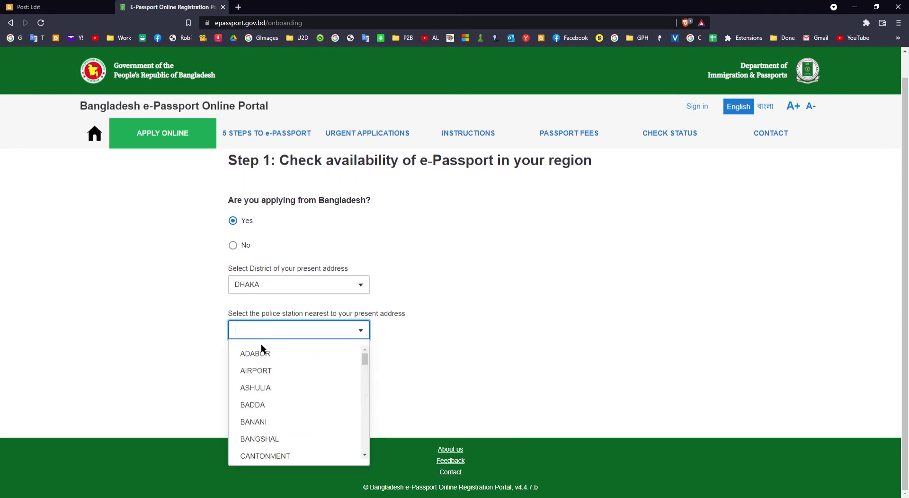
pyautogui.write('D')
pyautogui.press('BackSpace')
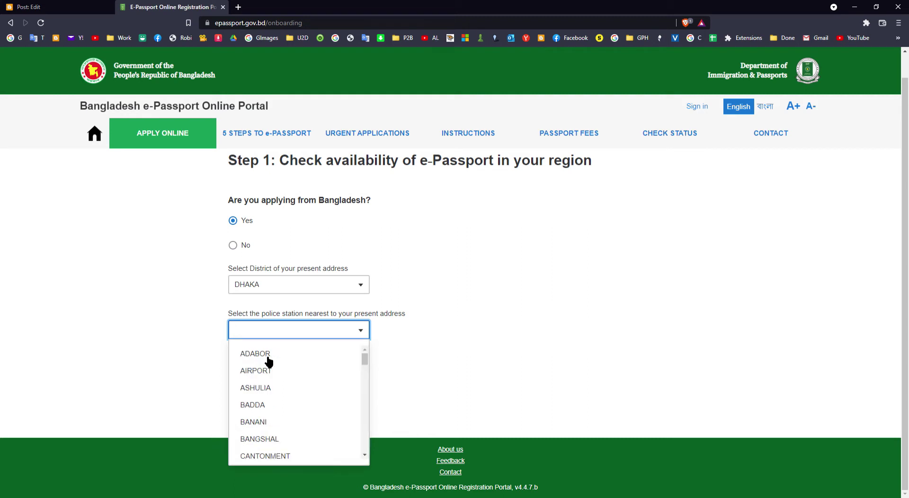
pyautogui.write('u')
pyautogui.click(277, 370)
pyautogui.click(251, 409)
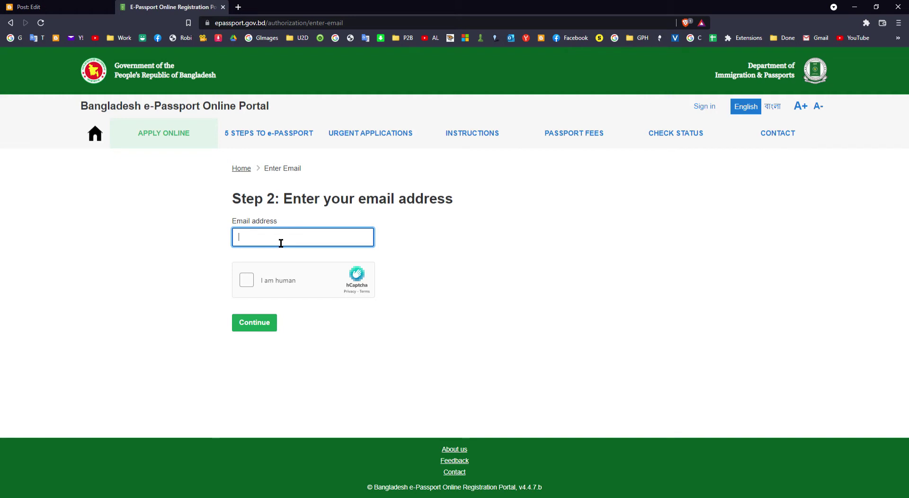
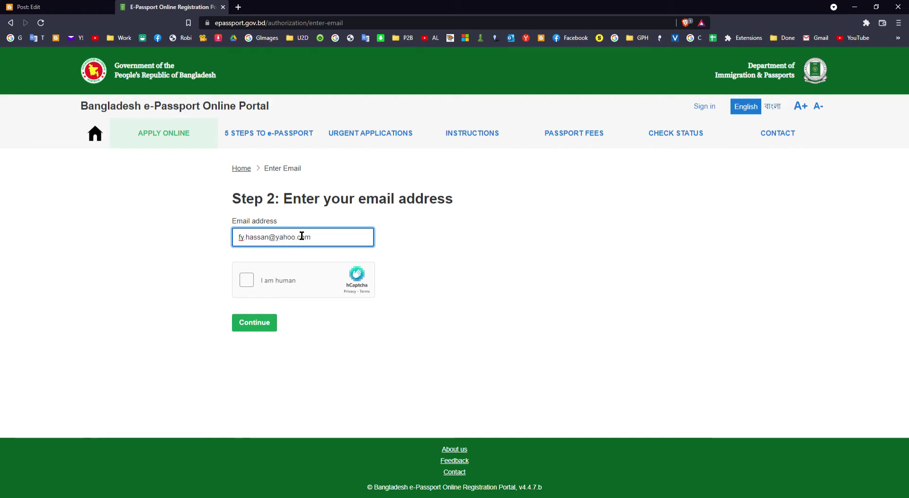
# Enter the applicant's e-mail address, solve the car-image hCaptcha, and submit the email step
pyautogui.click(246, 280)
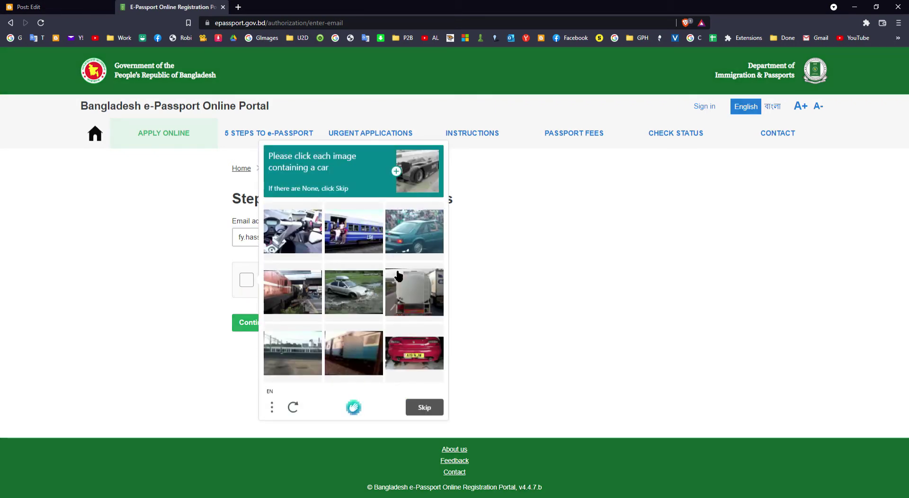
pyautogui.click(415, 235)
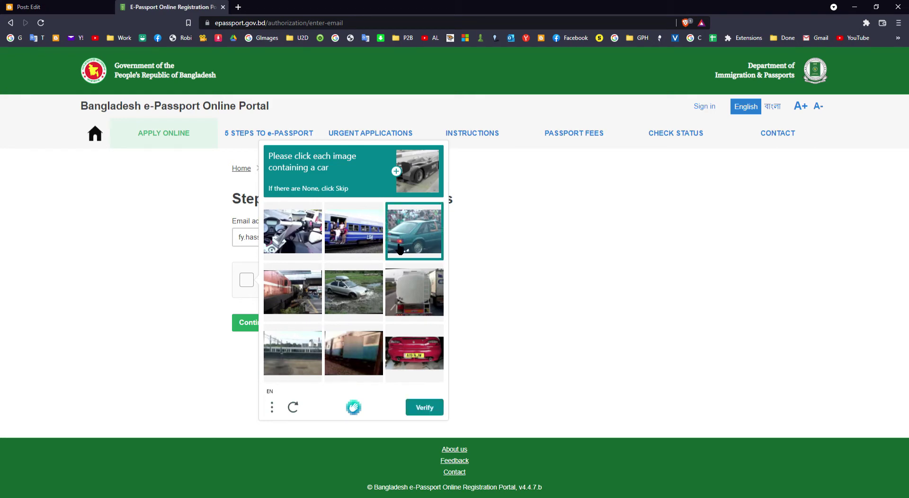
pyautogui.click(365, 295)
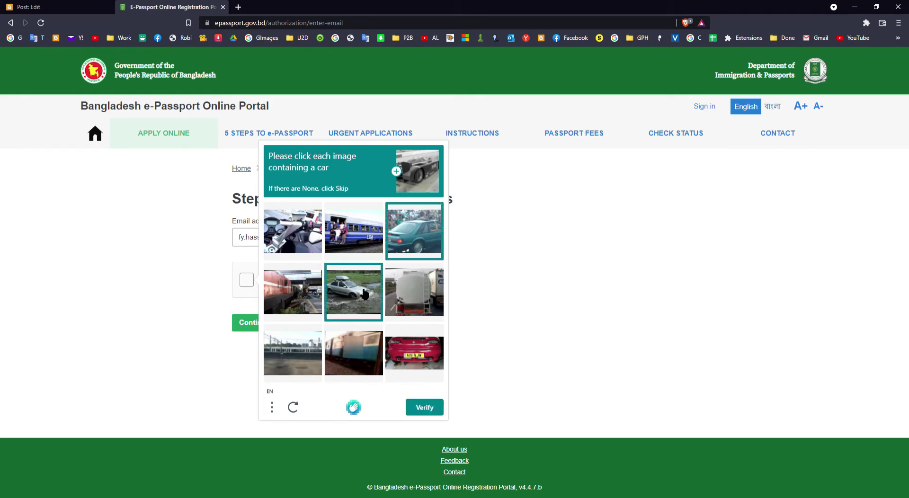
pyautogui.click(411, 340)
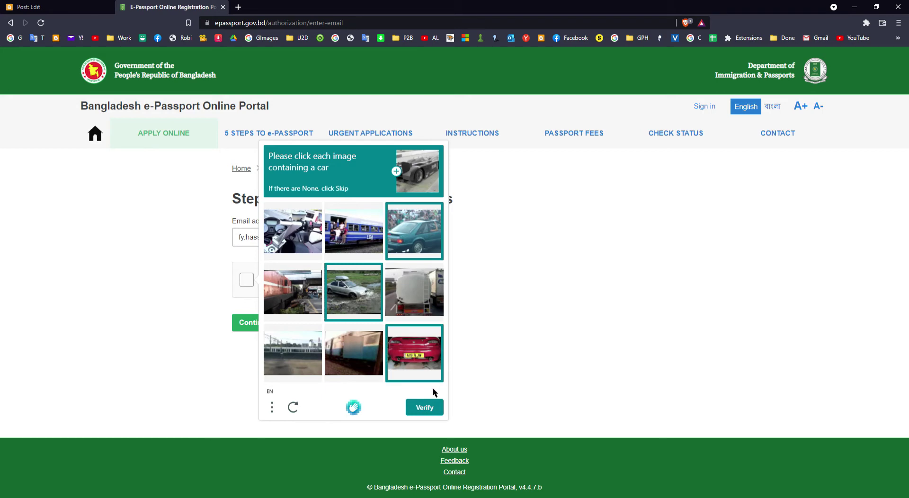
pyautogui.click(425, 408)
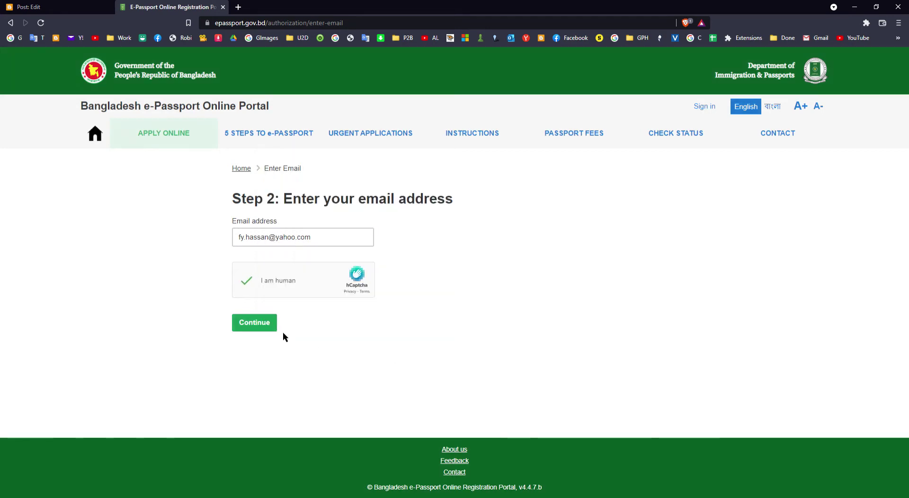
pyautogui.click(256, 325)
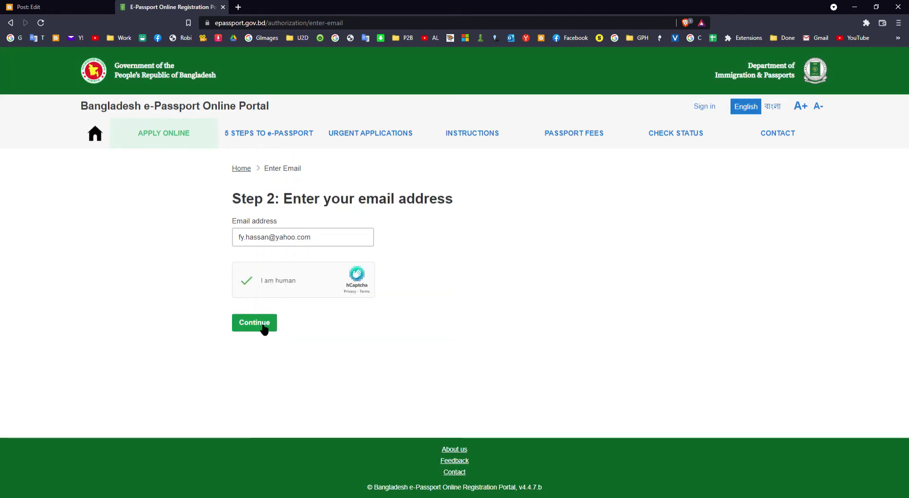
pyautogui.click(268, 327)
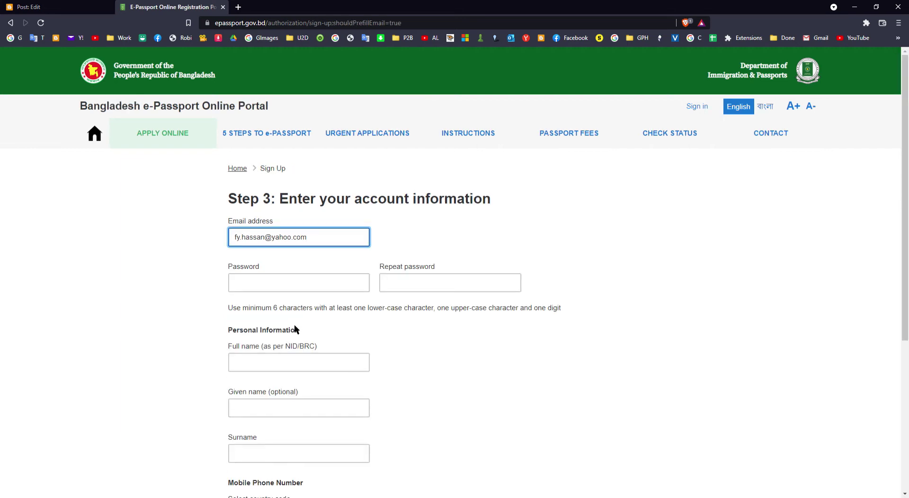
# Type the account password, replacing the first attempt, and confirm it in Repeat password
pyautogui.scroll(-1, 294, 325)
pyautogui.click(319, 247)
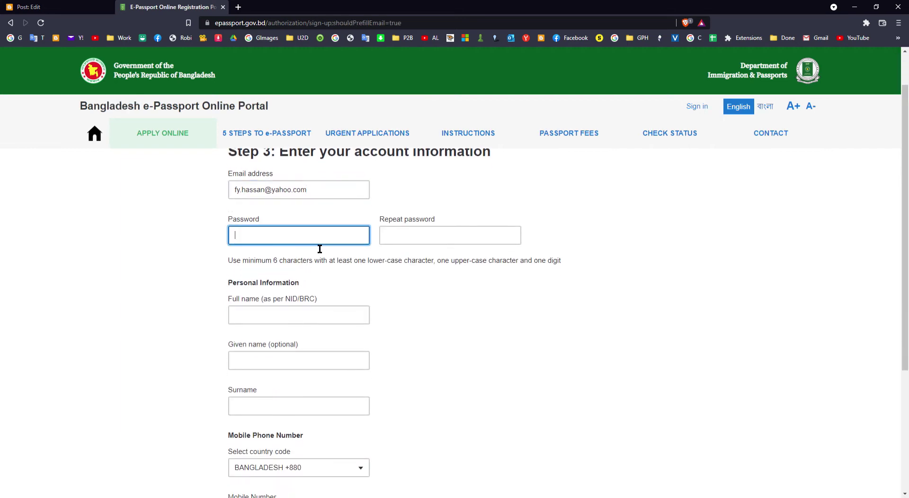
pyautogui.write('••••')
pyautogui.moveTo(300, 236); pyautogui.dragTo(162, 238)
pyautogui.write('••••••••')
pyautogui.press('Tab')
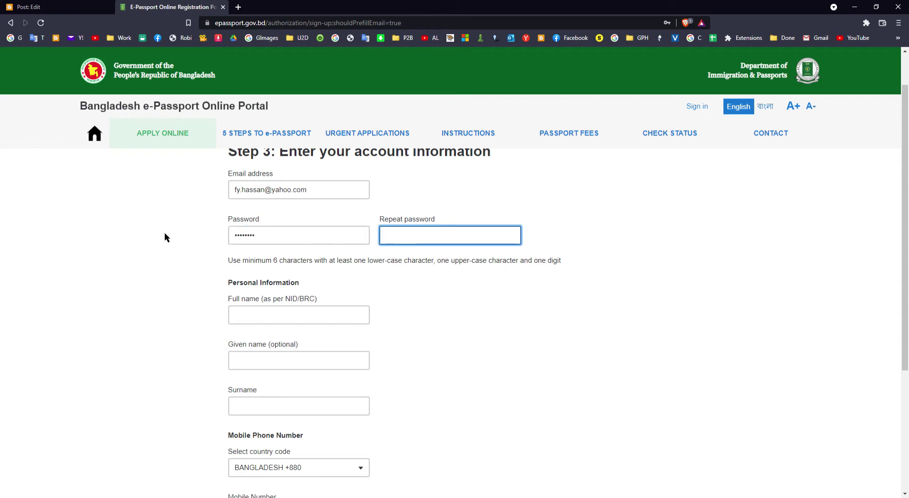
pyautogui.write('•••••••')
pyautogui.scroll(-2, 318, 242)
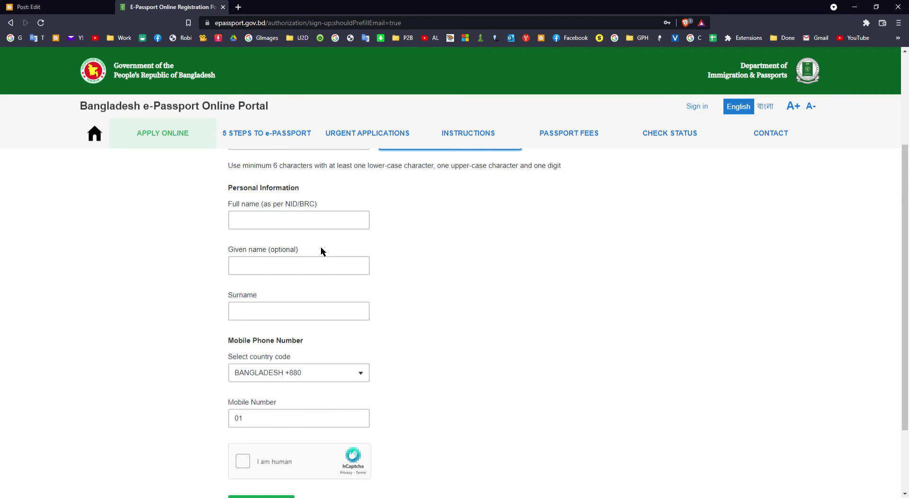
# Enter the applicant's full name in the Full name field, correcting typos
pyautogui.click(323, 224)
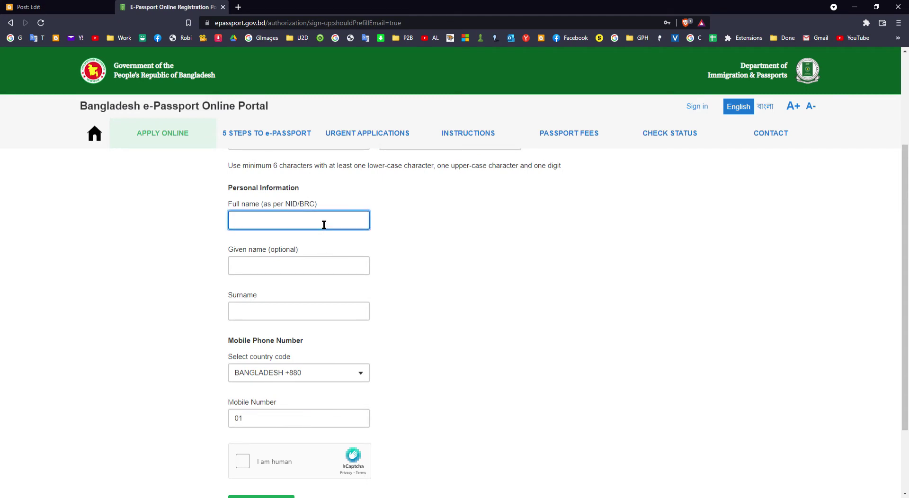
pyautogui.press('BackSpace')
pyautogui.press('BackSpace')
pyautogui.press('BackSpace')
pyautogui.press('BackSpace')
pyautogui.press('BackSpace')
pyautogui.press('BackSpace')
pyautogui.press('Tab')
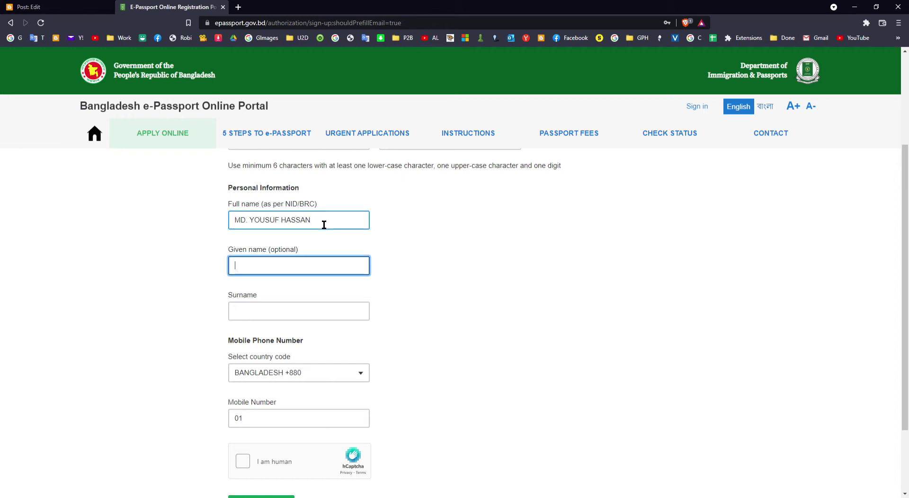
pyautogui.scroll(-1, 333, 232)
pyautogui.scroll(-1, 322, 232)
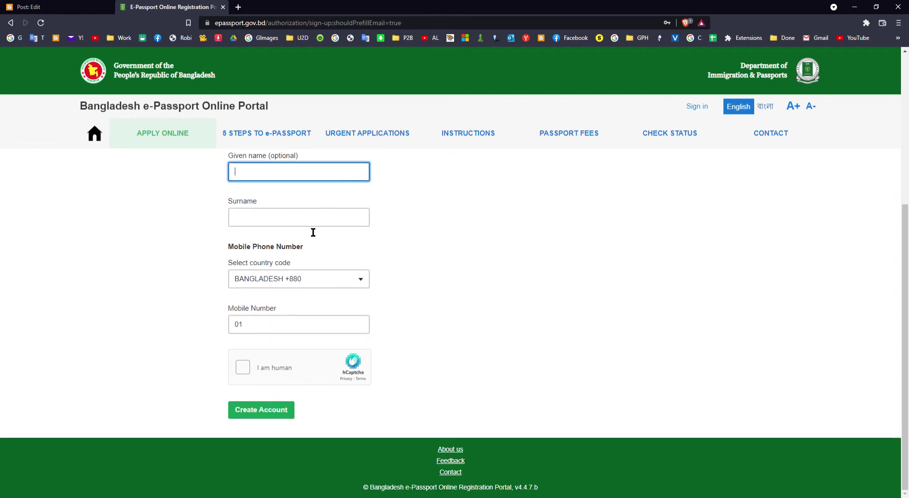
pyautogui.scroll(3, 301, 223)
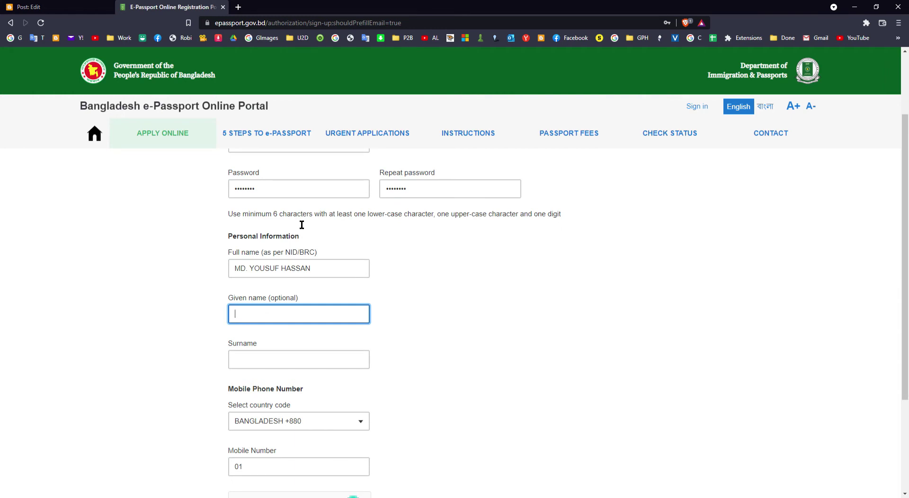
pyautogui.scroll(-3, 301, 225)
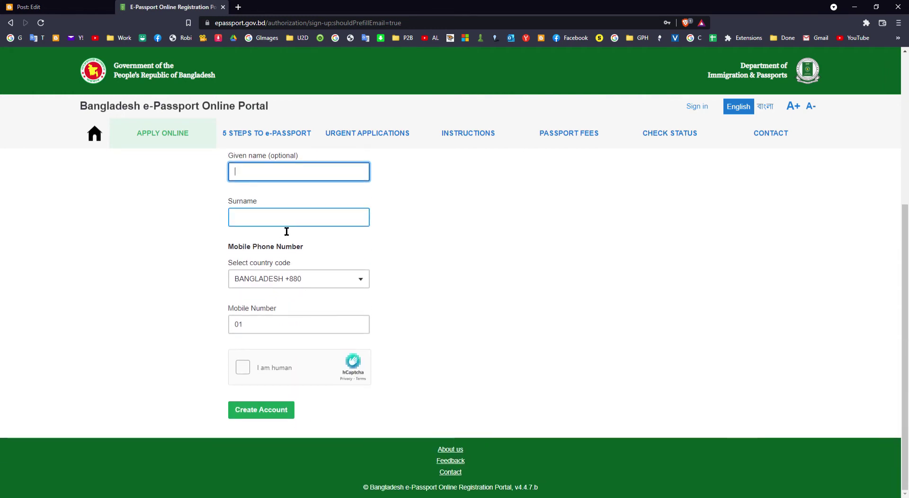
# Fill in the applicant's surname and mobile number after the 01 prefix
pyautogui.click(286, 225)
pyautogui.write('HAS')
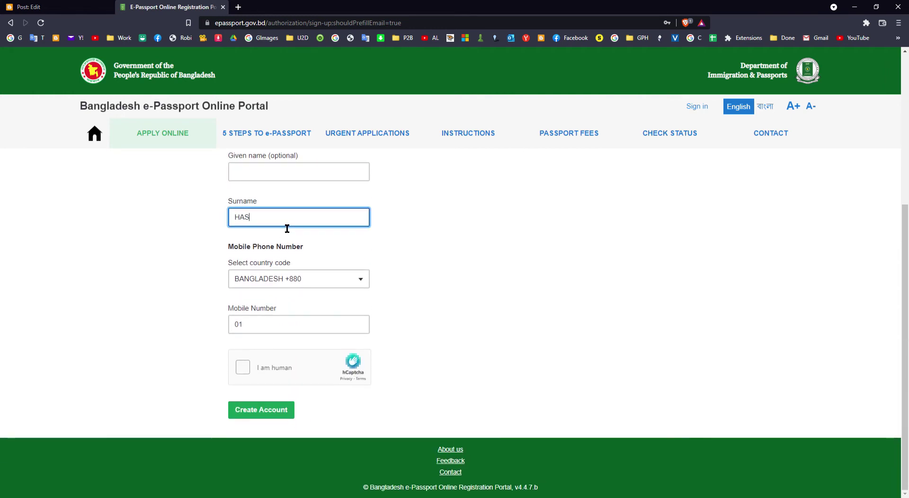
pyautogui.write('SAN')
pyautogui.click(331, 326)
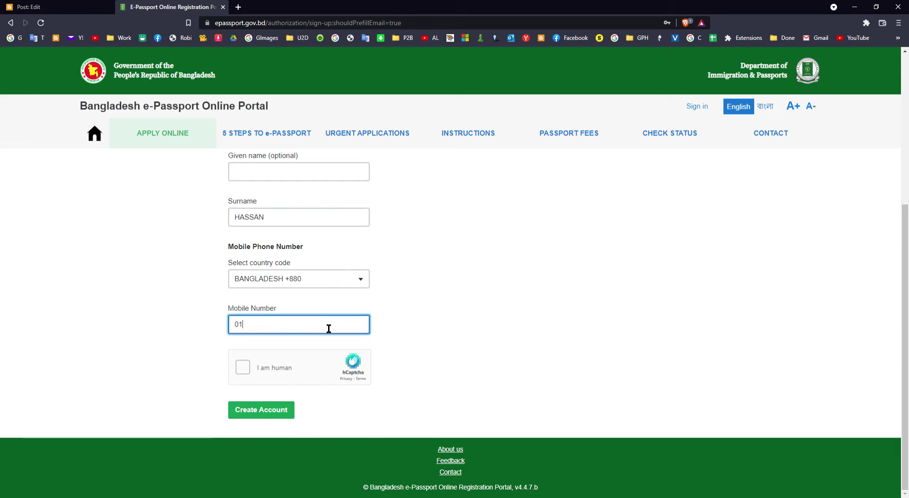
# Solve the bus-image hCaptcha and create the e-Passport account
pyautogui.click(286, 371)
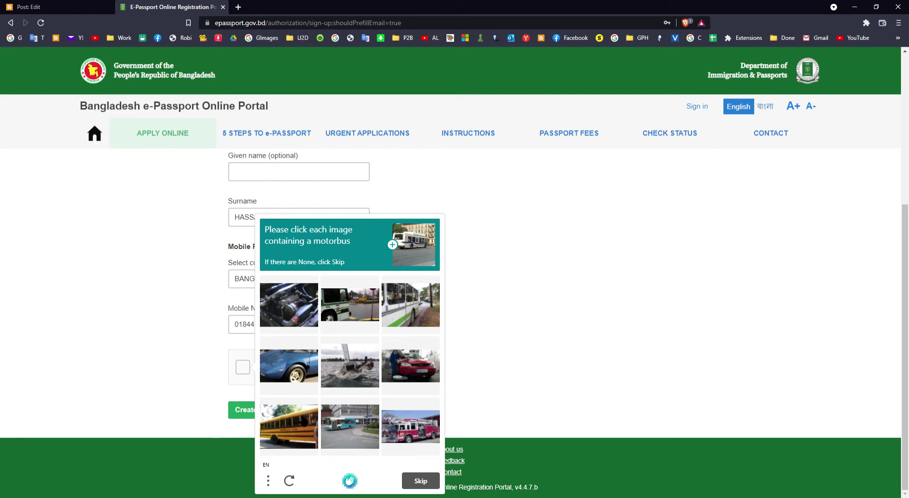
pyautogui.click(304, 421)
pyautogui.click(347, 307)
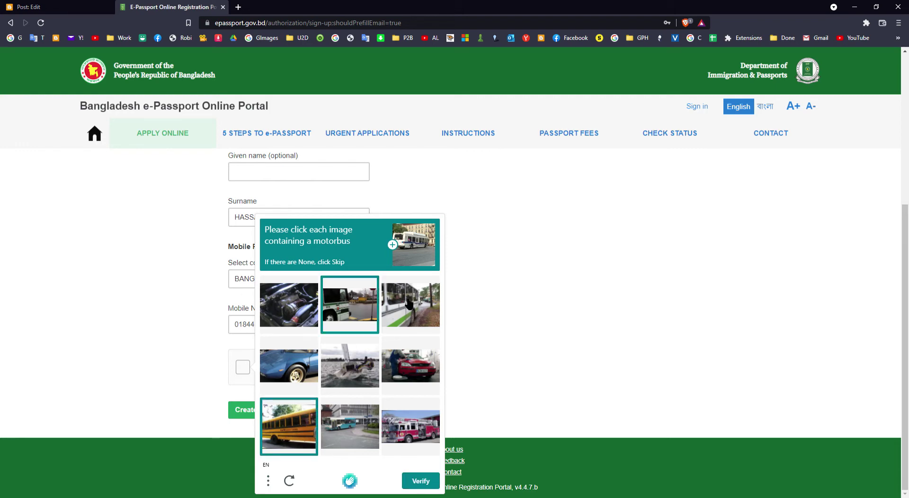
pyautogui.click(411, 306)
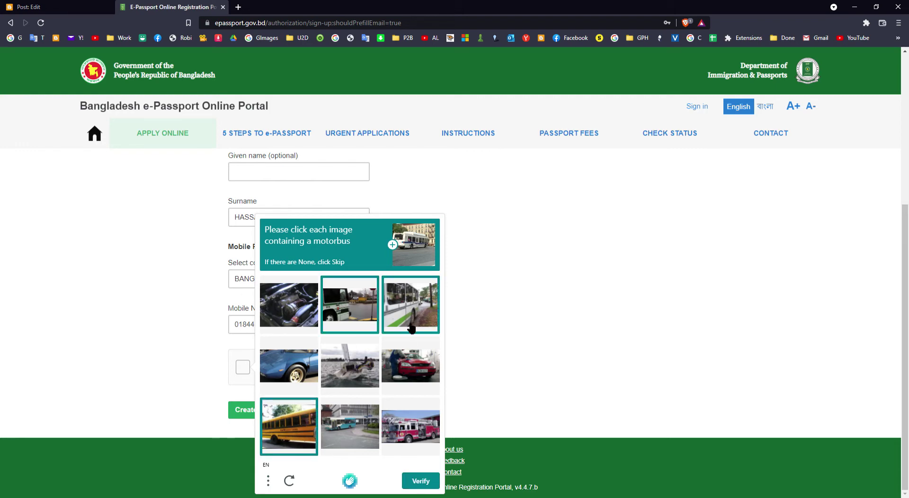
pyautogui.click(421, 481)
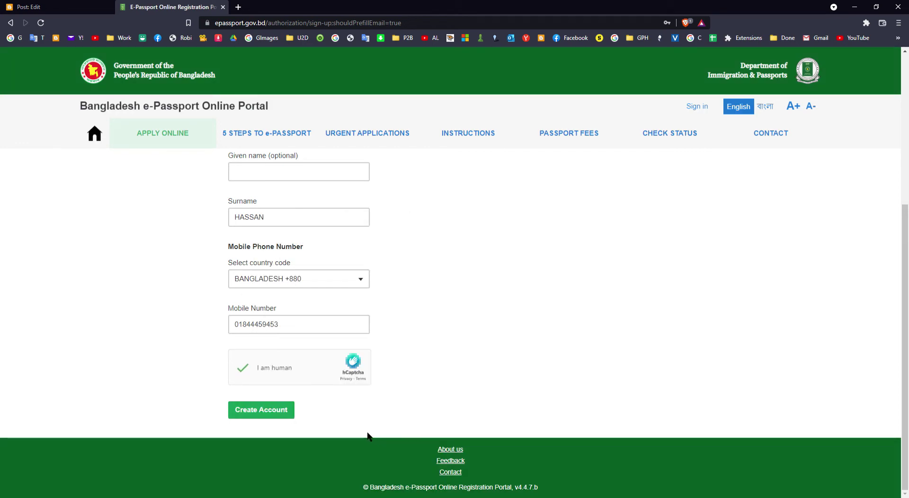
pyautogui.click(274, 411)
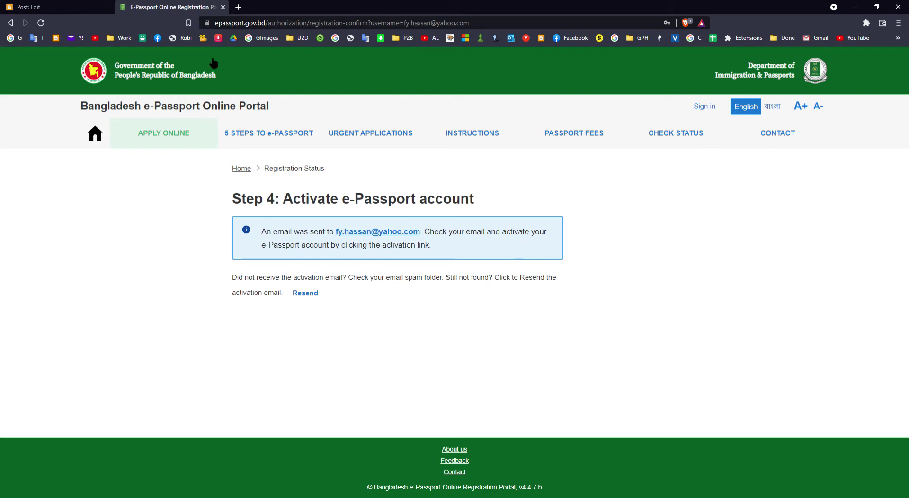
# Open Yahoo Mail in a new tab and follow the link in the Email validation message
pyautogui.click(238, 7)
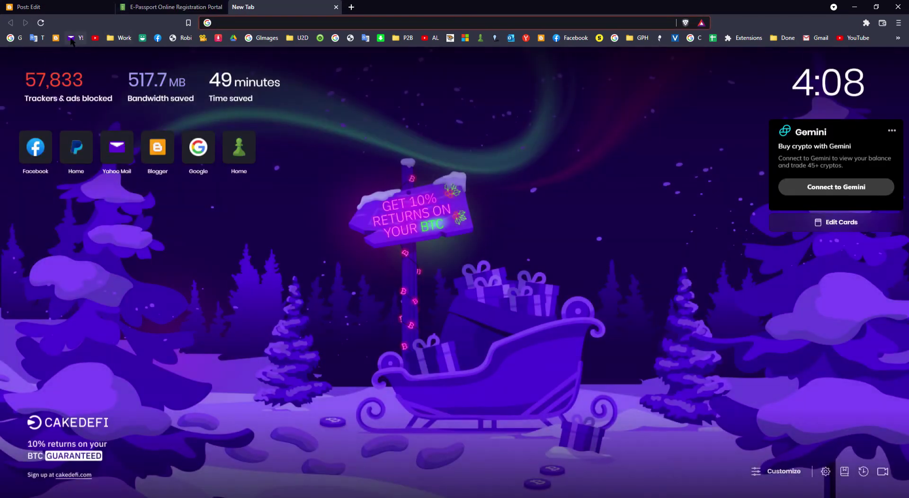
pyautogui.click(76, 38)
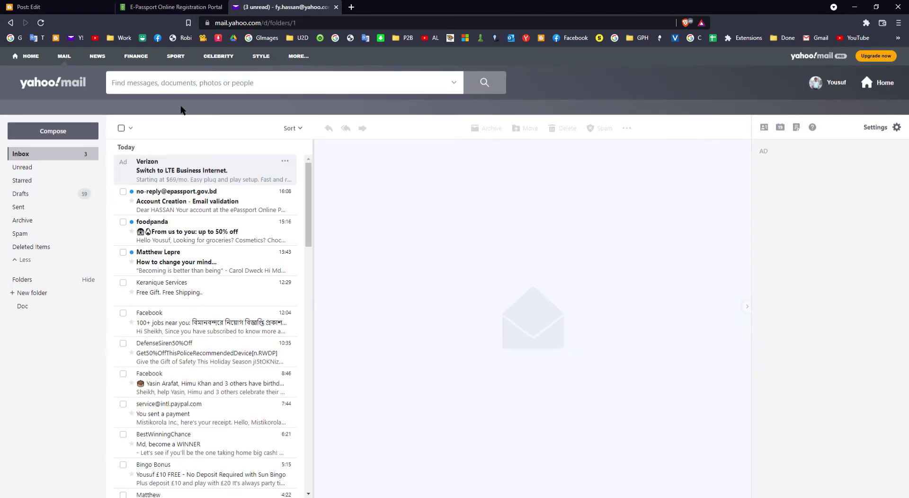
pyautogui.click(227, 208)
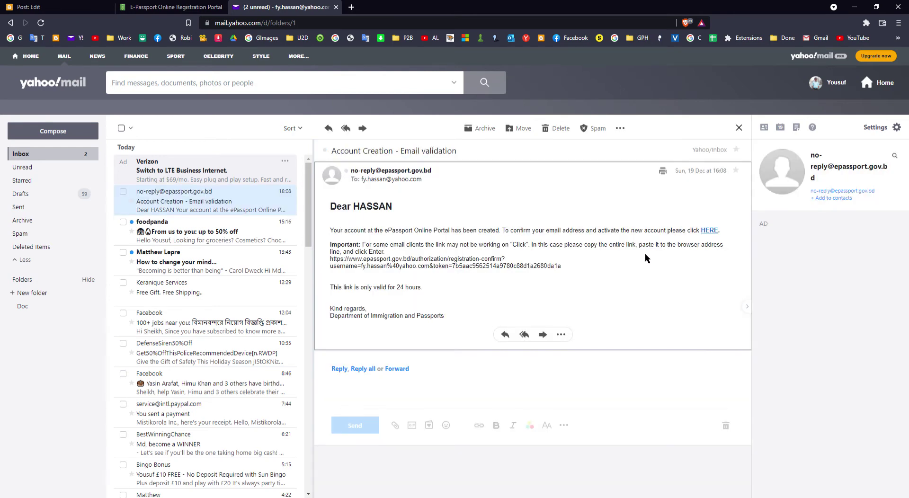
pyautogui.click(708, 231)
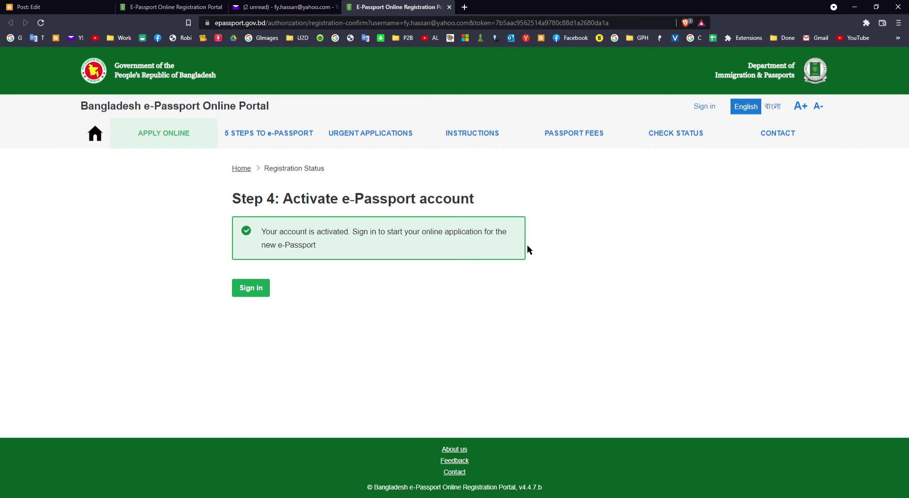
# Sign in with the saved password after solving the bus captcha; the password is rejected
pyautogui.click(253, 288)
pyautogui.click(313, 290)
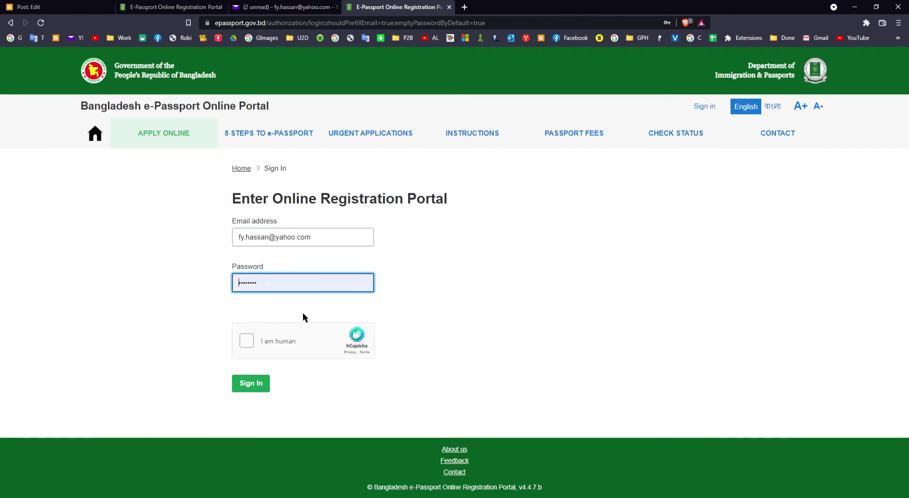
pyautogui.click(302, 312)
pyautogui.click(278, 345)
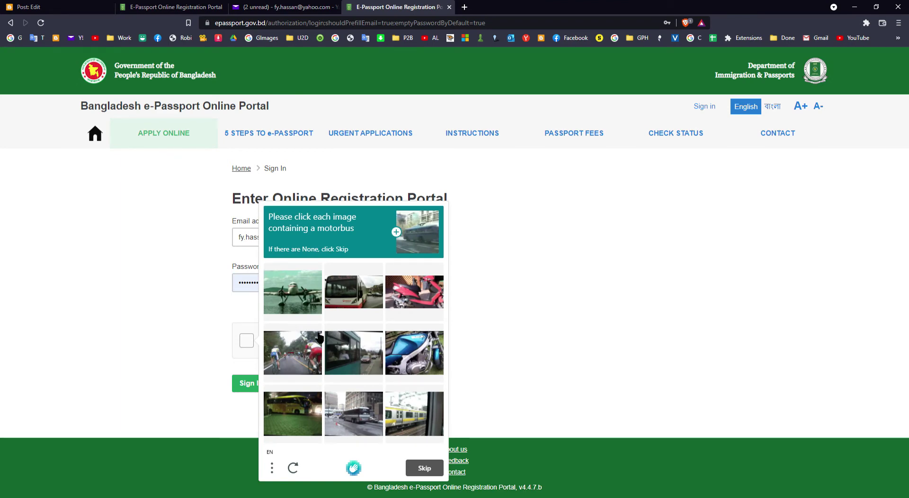
pyautogui.click(357, 296)
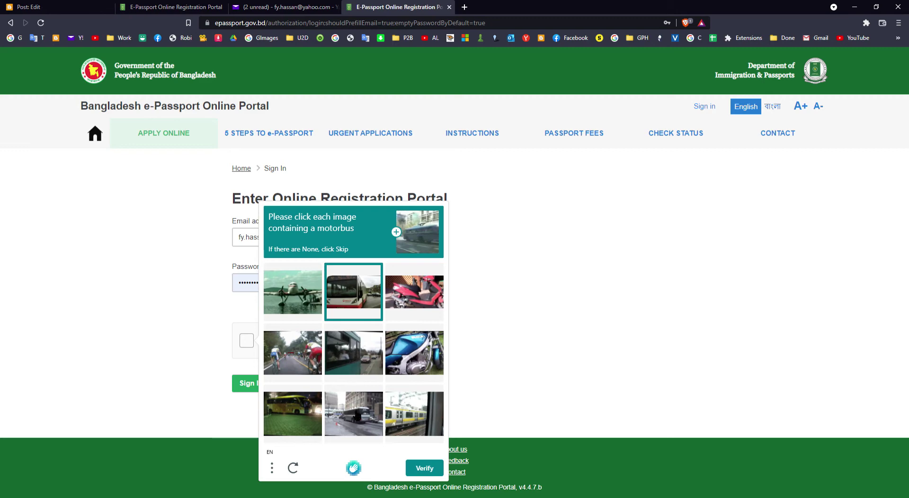
pyautogui.click(354, 412)
pyautogui.click(298, 407)
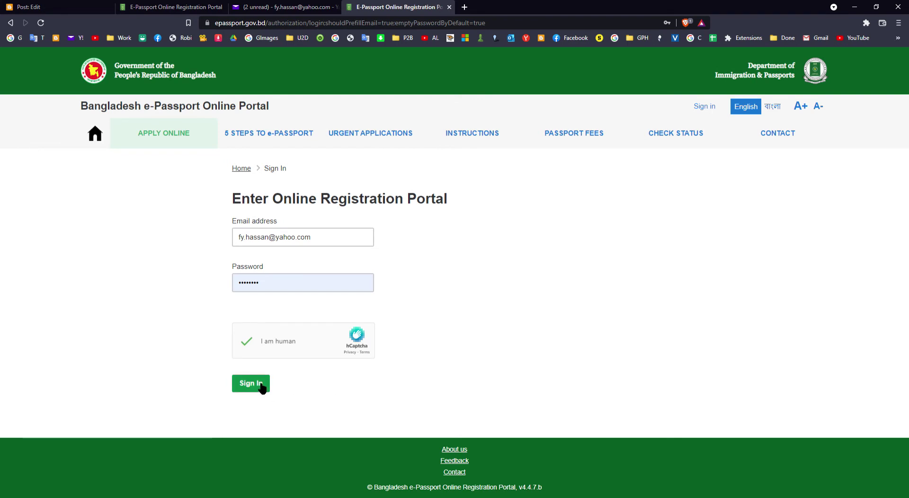
pyautogui.click(261, 385)
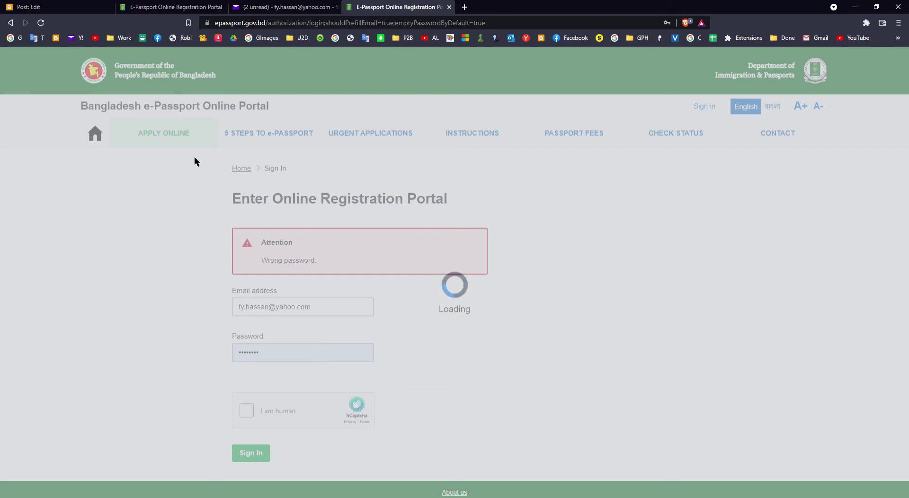
# Return to a fresh sign-in form, retype the account password, and start the human check
pyautogui.click(10, 22)
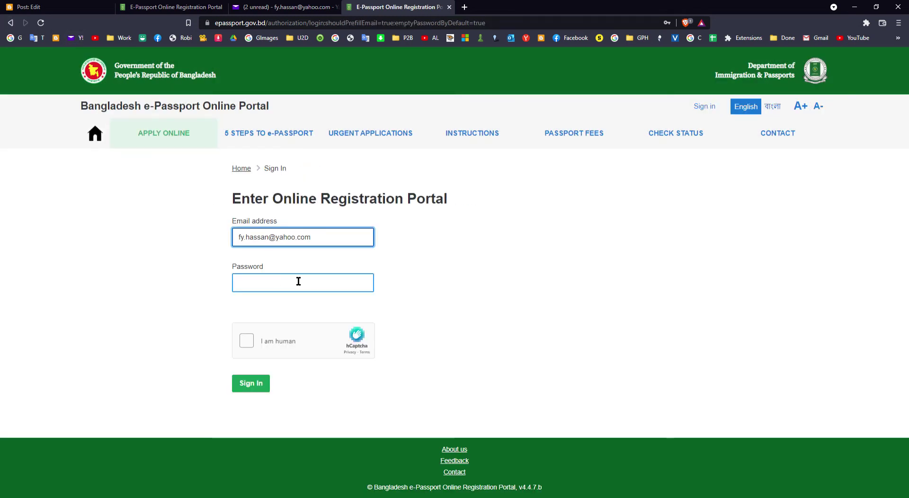
pyautogui.click(288, 290)
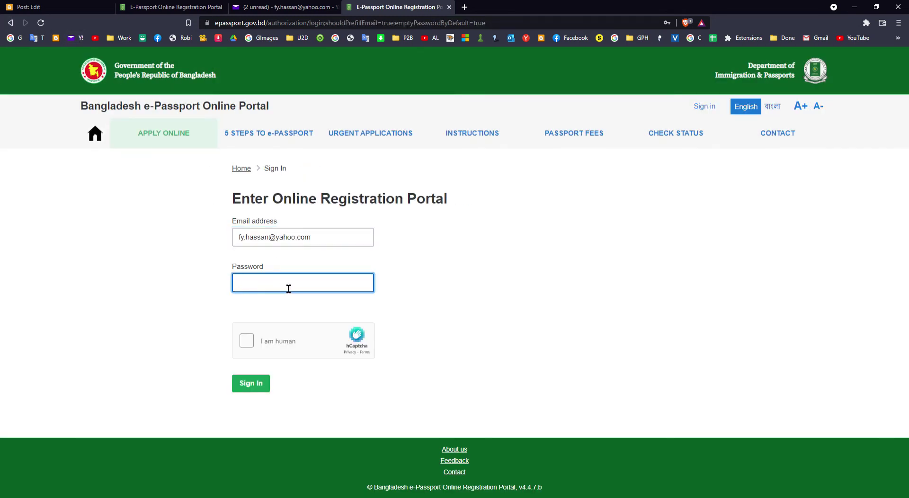
pyautogui.write('••••••')
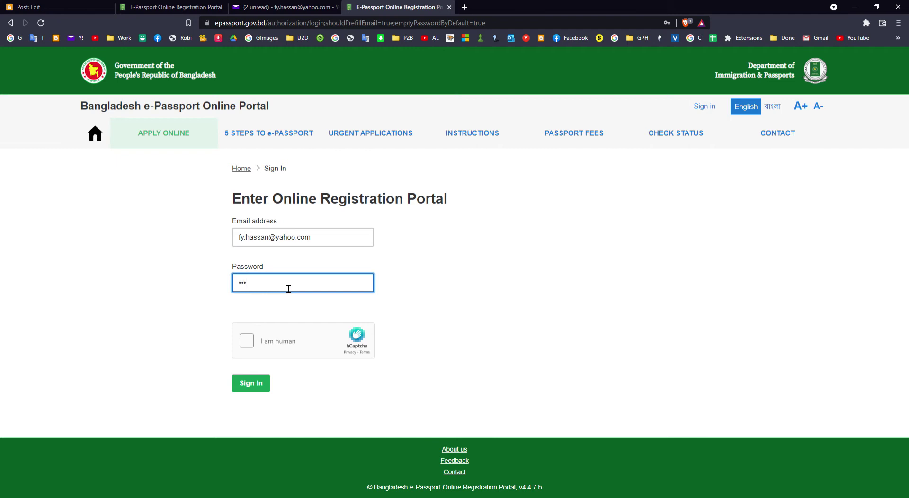
pyautogui.write('•')
pyautogui.click(284, 345)
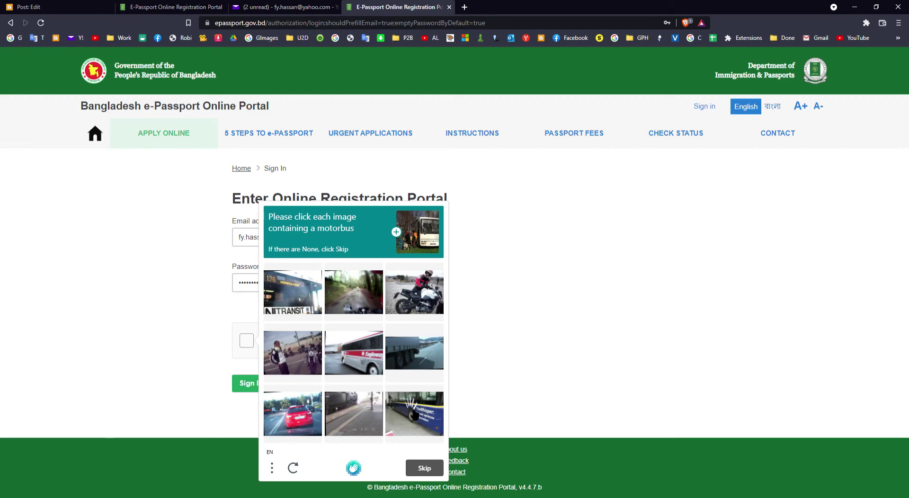
# Refresh the captcha, select the four train images, verify, and sign in
pyautogui.click(293, 469)
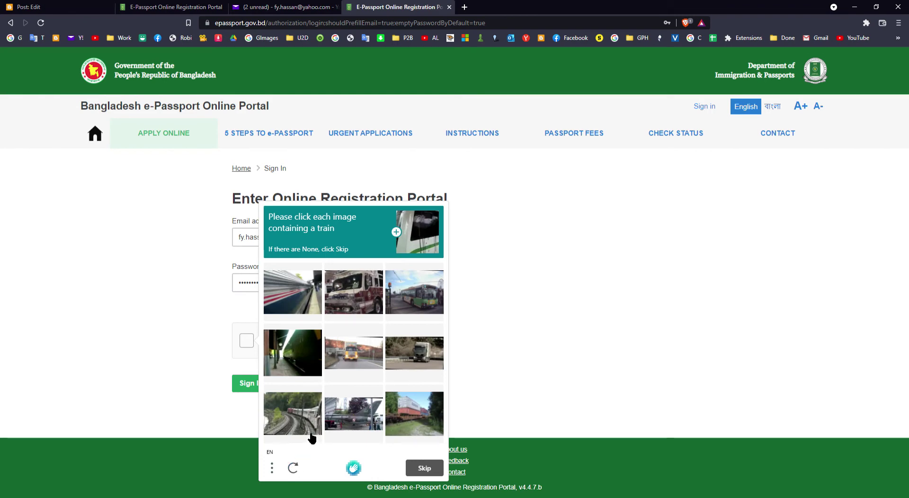
pyautogui.click(306, 415)
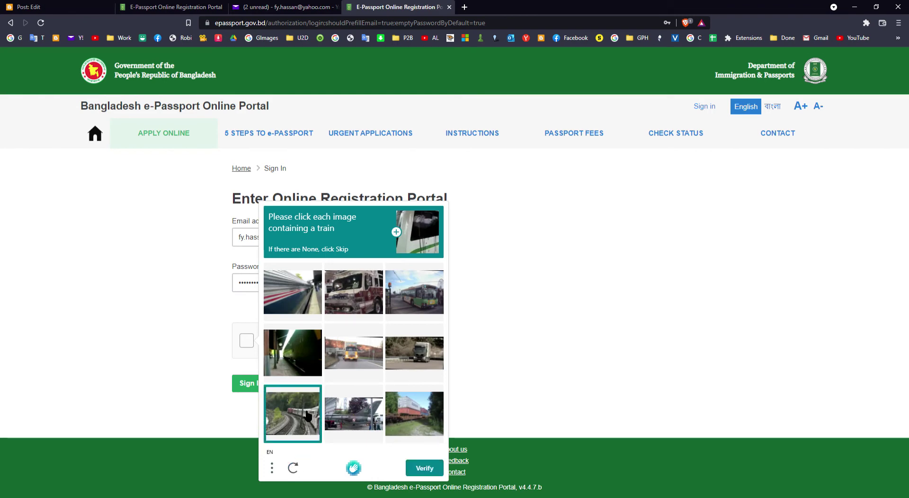
pyautogui.click(420, 412)
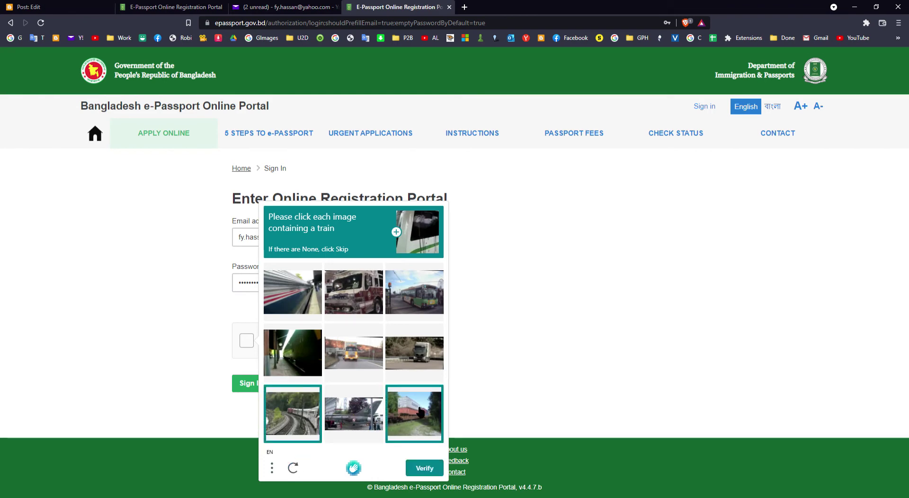
pyautogui.click(306, 279)
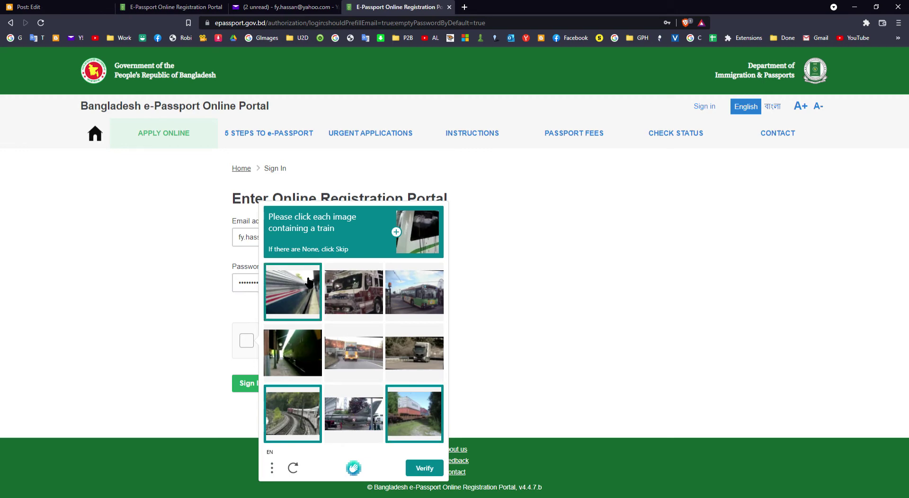
pyautogui.click(306, 356)
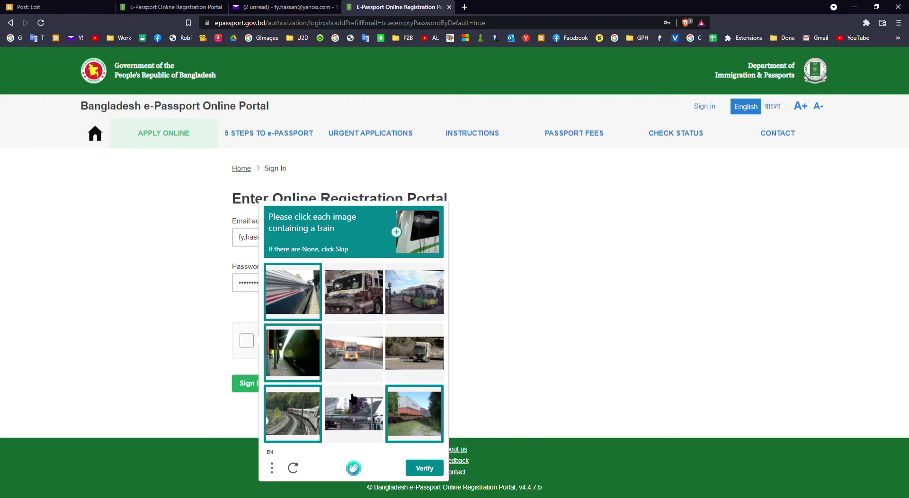
pyautogui.click(431, 468)
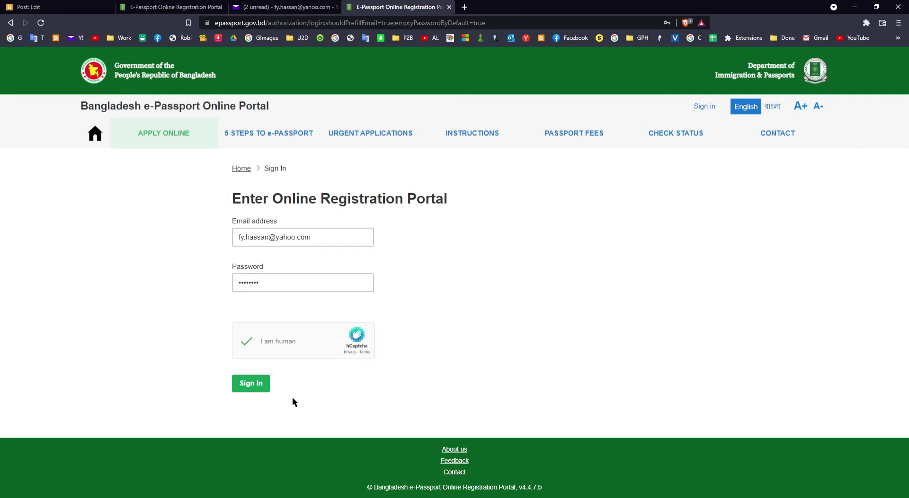
pyautogui.click(252, 383)
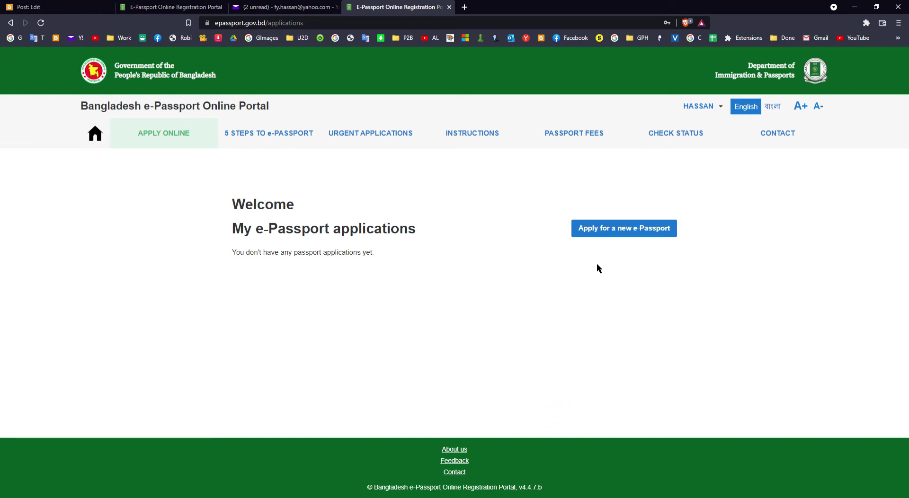
# Apply for a new e-Passport and save Ordinary Passport as the type
pyautogui.click(618, 228)
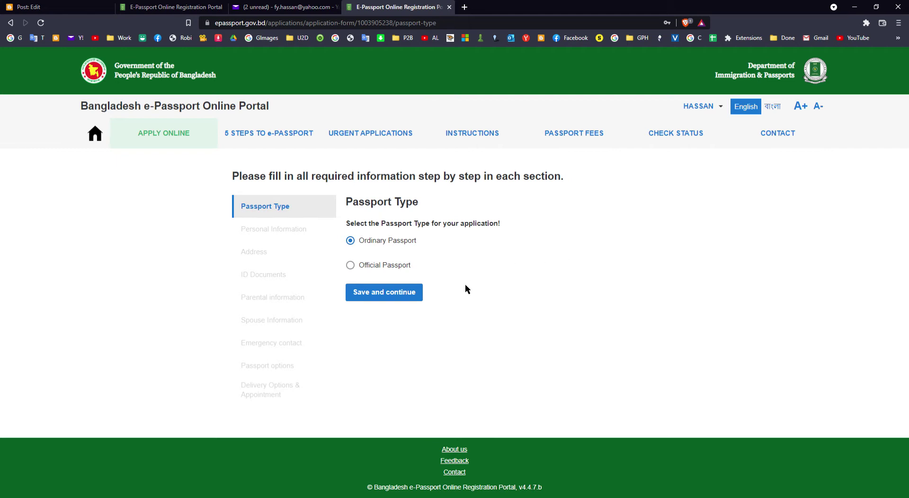
pyautogui.click(401, 291)
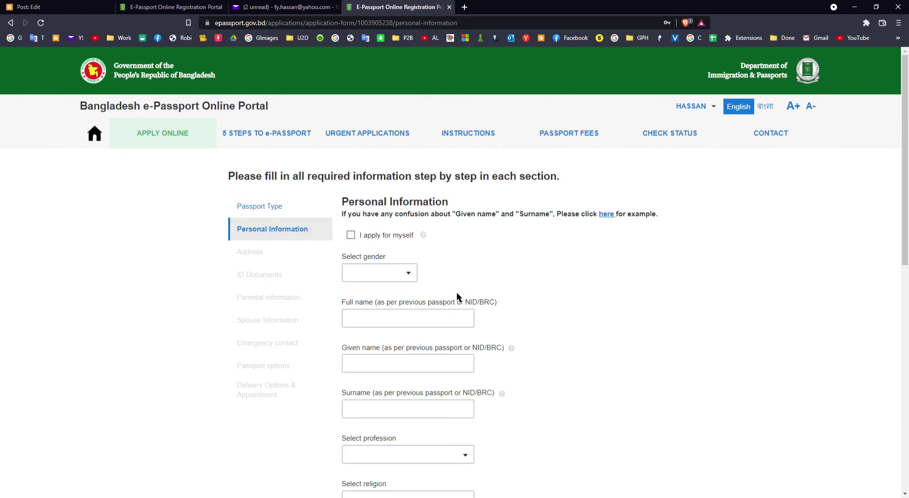
# State the application is for myself and set gender to MALE
pyautogui.click(385, 236)
pyautogui.scroll(-1, 481, 266)
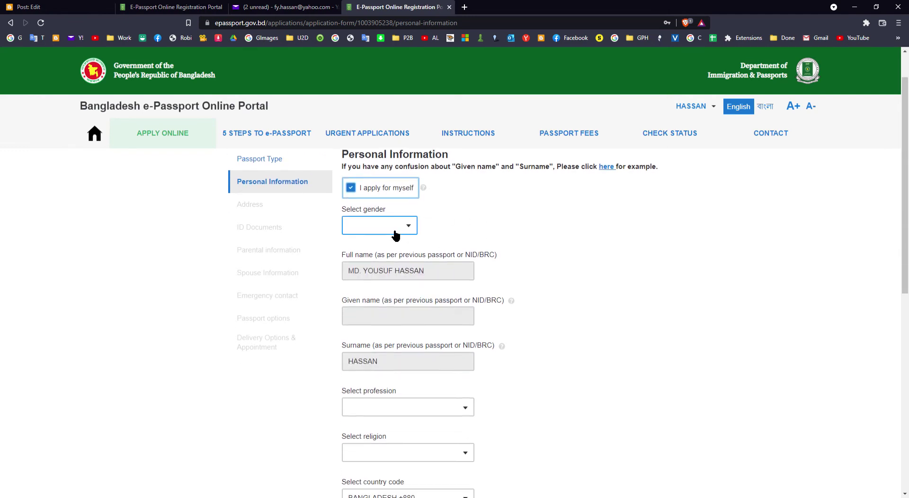
pyautogui.click(395, 236)
pyautogui.click(385, 251)
pyautogui.scroll(-2, 431, 286)
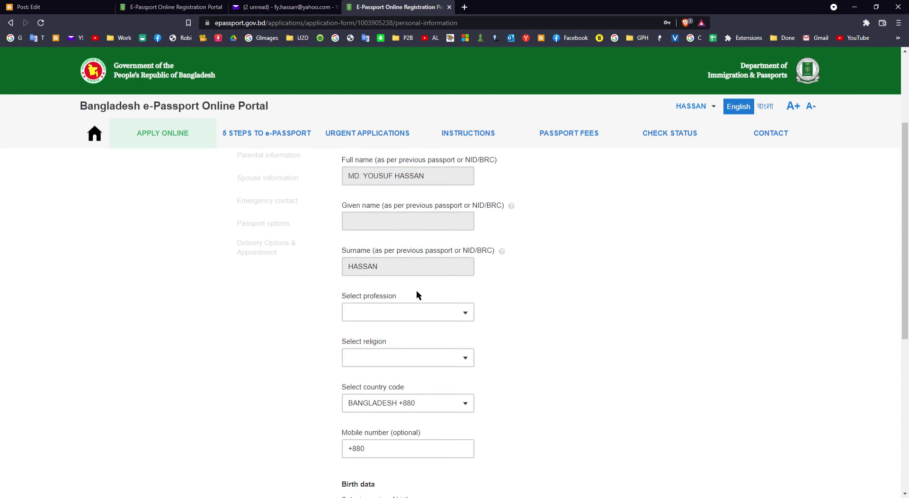
pyautogui.scroll(-1, 417, 294)
# Set profession to STUDENT and religion to ISLAM
pyautogui.click(429, 265)
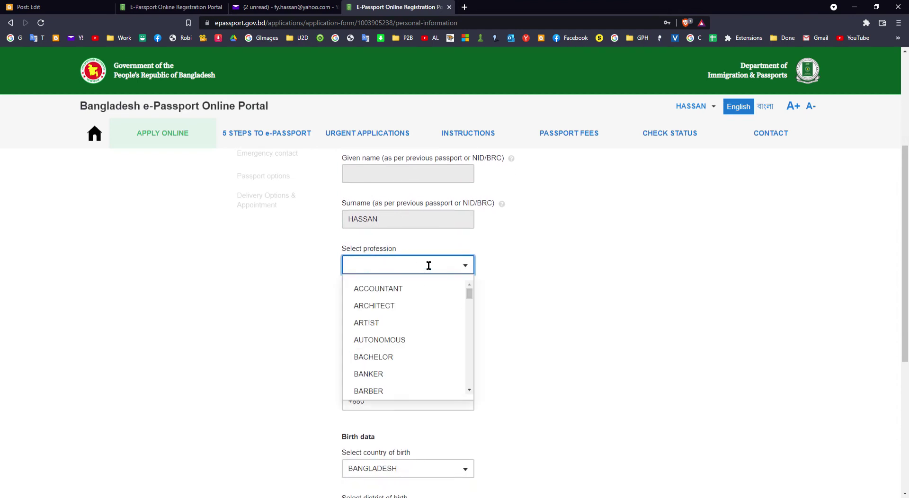
pyautogui.write('ST')
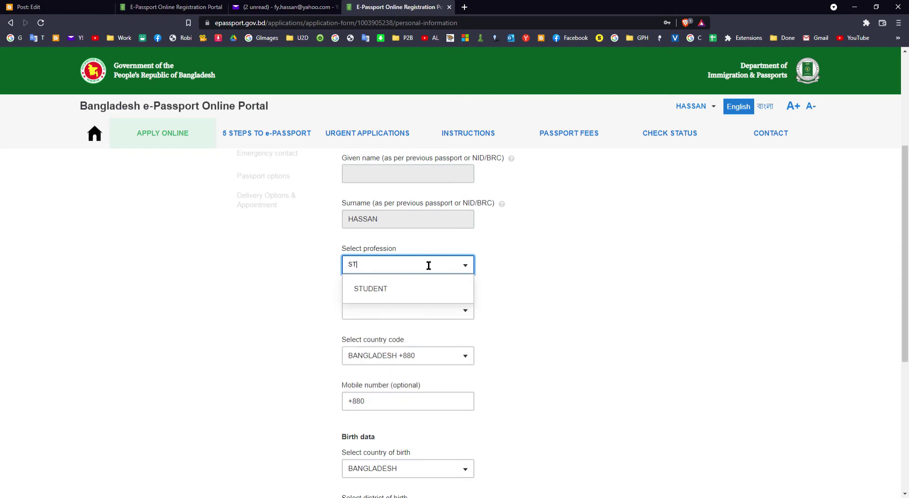
pyautogui.click(422, 288)
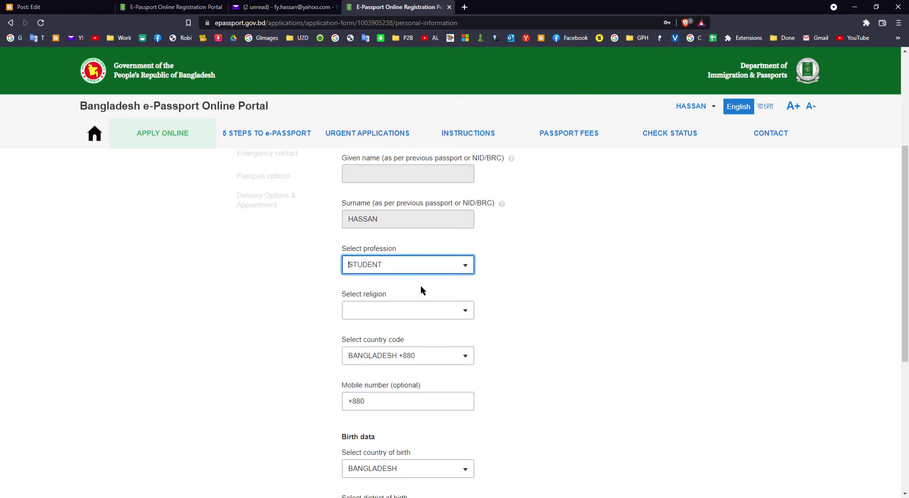
pyautogui.click(433, 315)
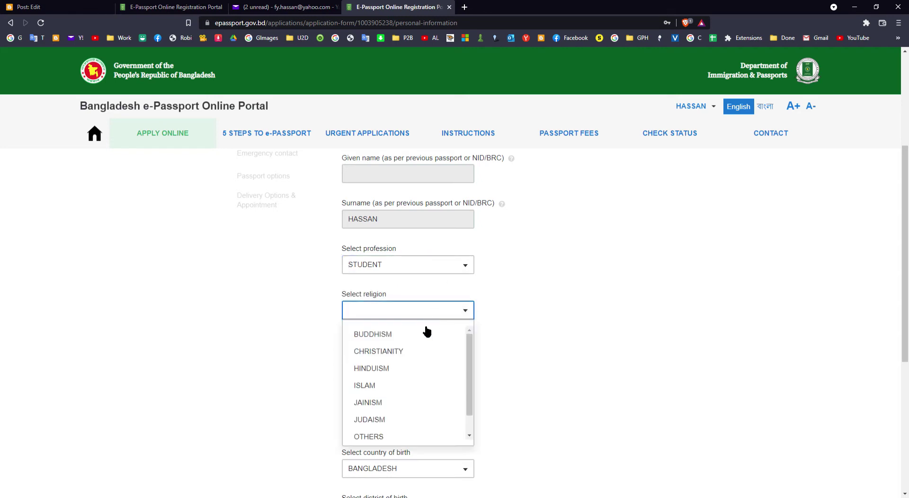
pyautogui.click(419, 382)
# Enter the applicant's mobile number, correcting a mistyped digit
pyautogui.scroll(-3, 525, 289)
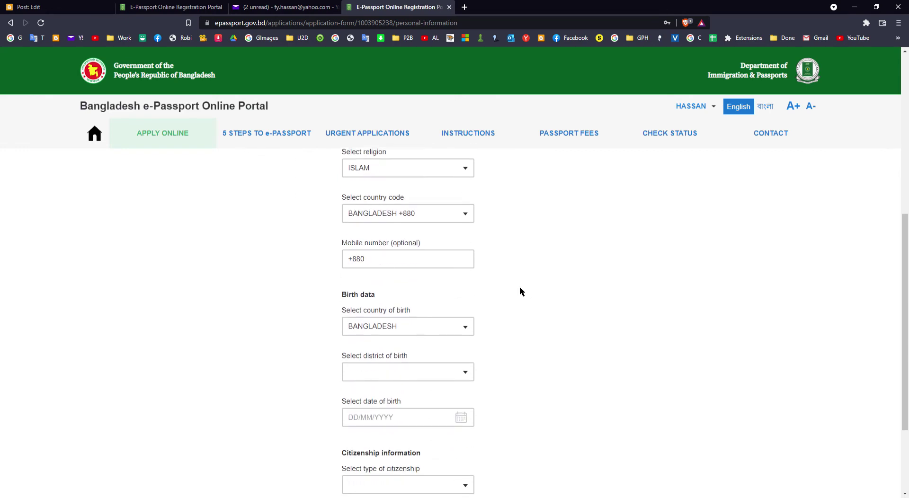
pyautogui.click(417, 265)
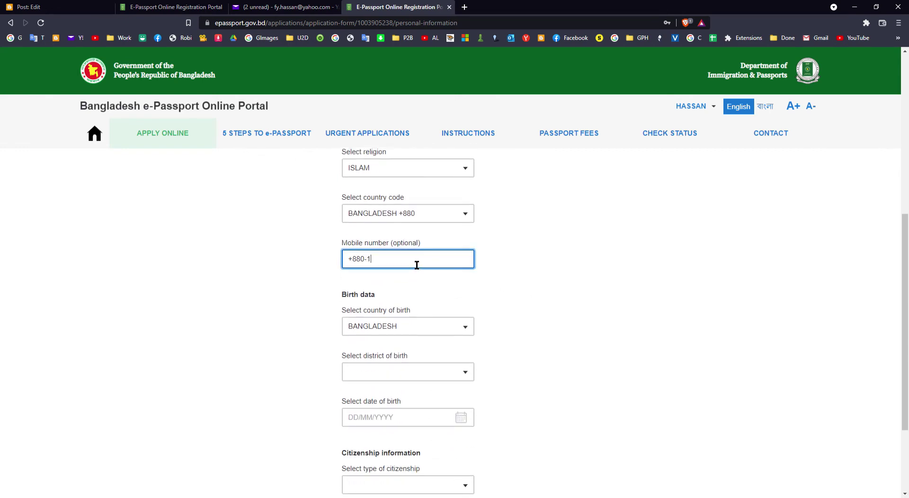
pyautogui.scroll(-2, 452, 237)
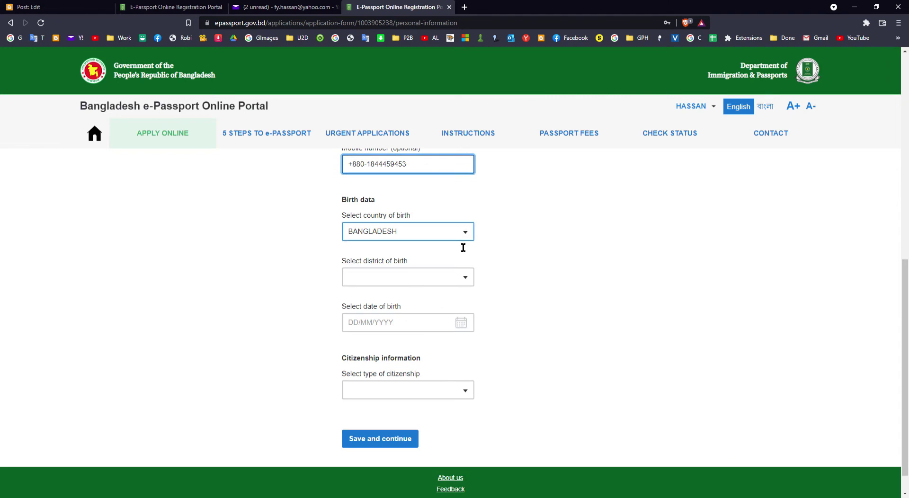
# Choose NOAKHALI as the district of birth
pyautogui.click(453, 286)
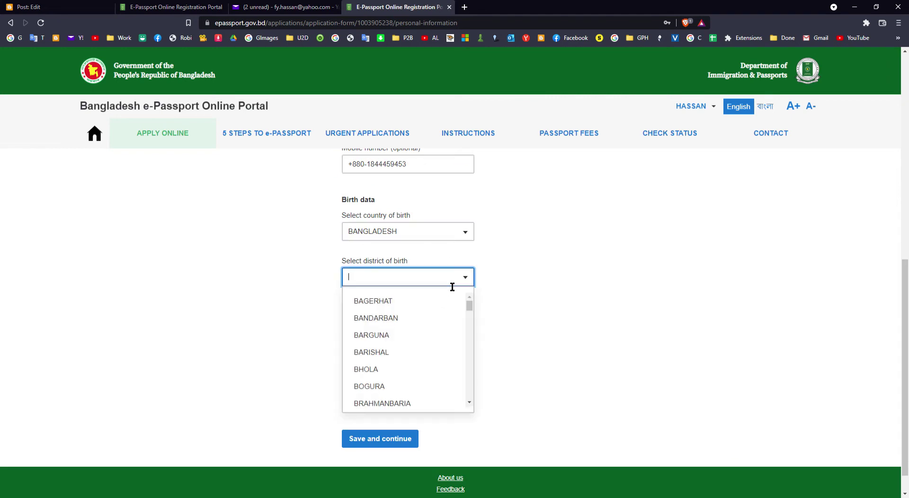
pyautogui.write('NOA')
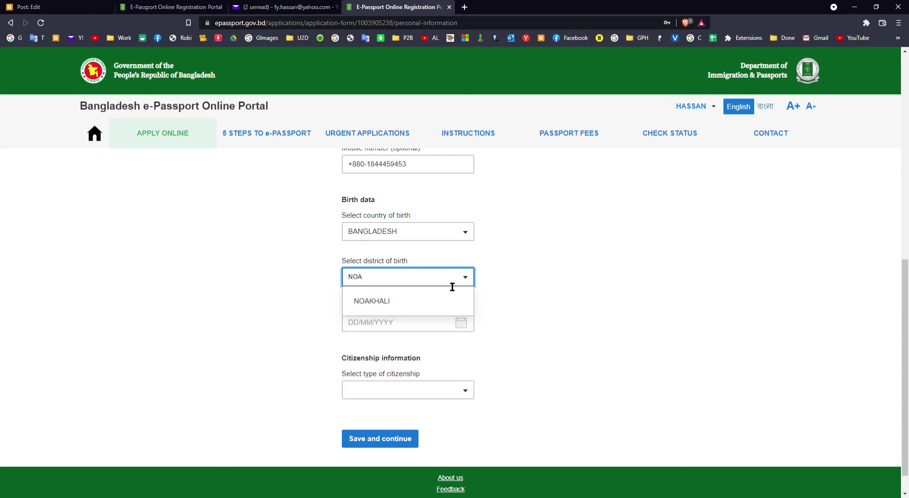
pyautogui.click(406, 301)
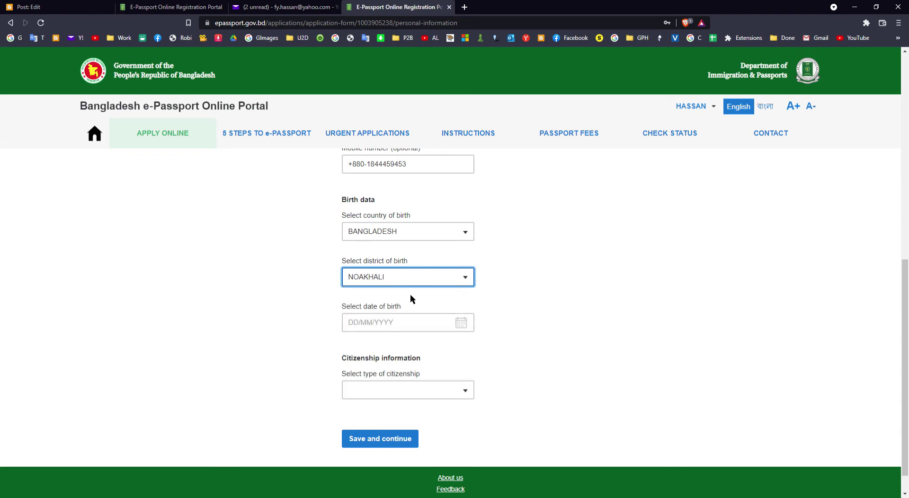
pyautogui.click(426, 326)
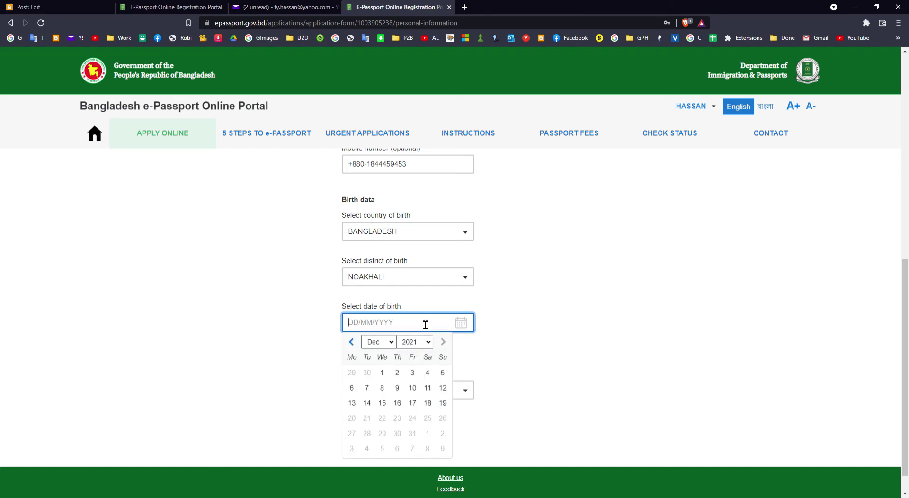
pyautogui.click(352, 342)
pyautogui.click(352, 342)
pyautogui.click(352, 342)
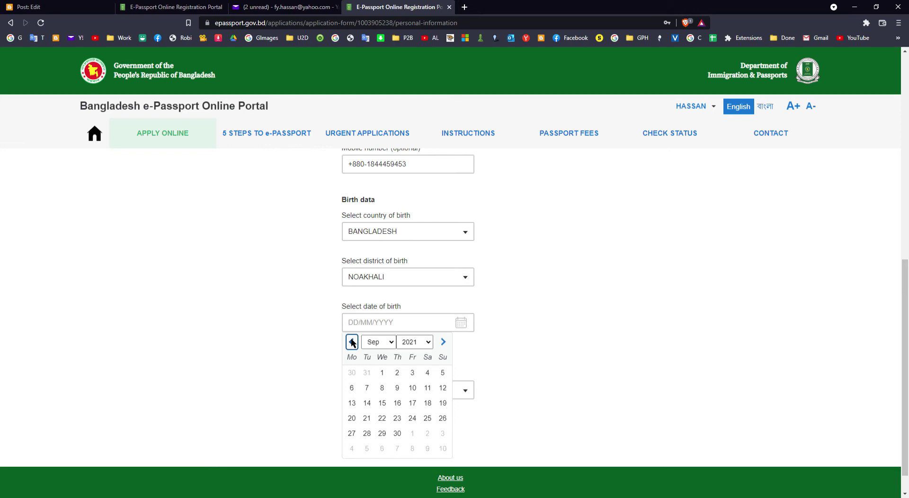
pyautogui.click(442, 374)
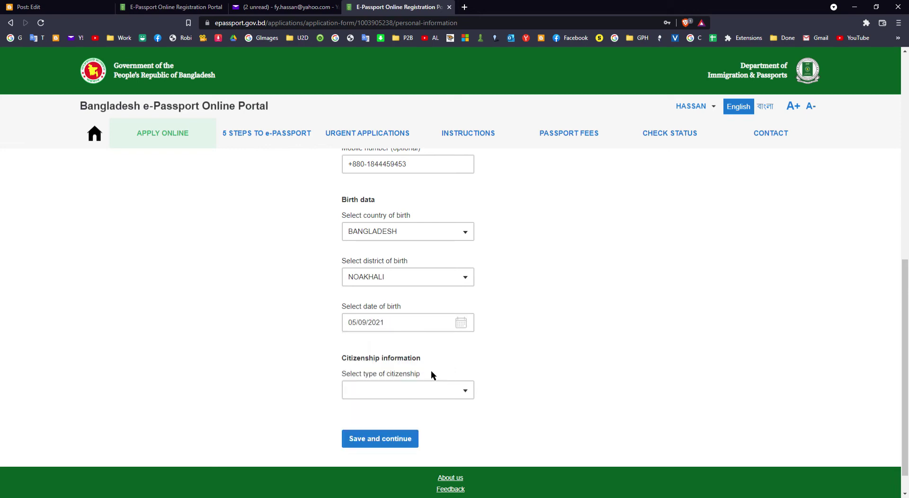
pyautogui.click(404, 329)
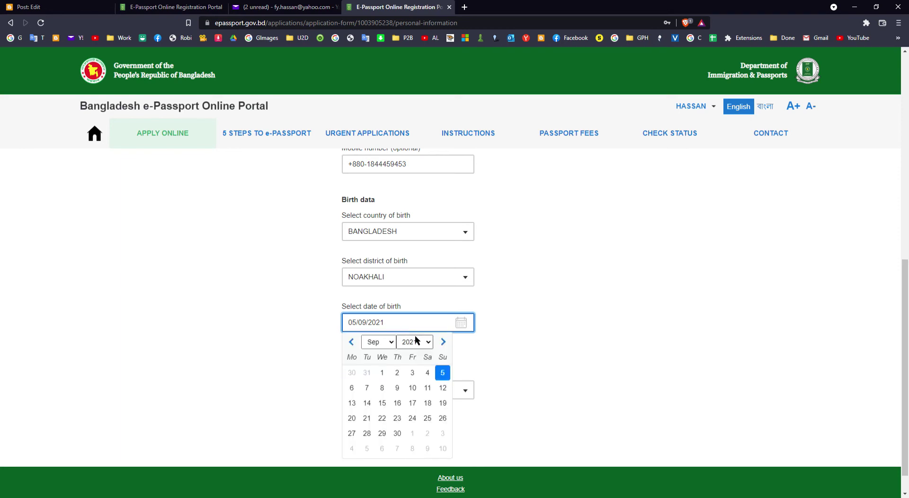
pyautogui.click(417, 341)
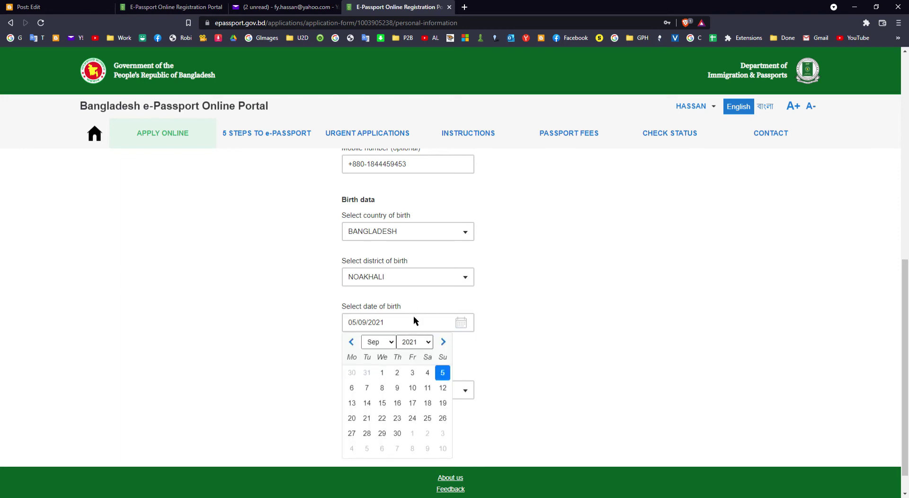
pyautogui.click(417, 268)
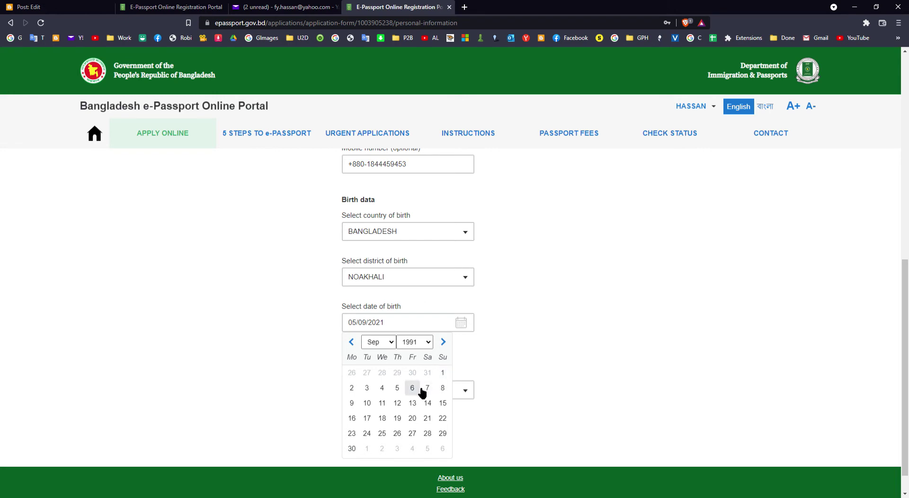
pyautogui.click(399, 389)
# Choose BY BIRTH as citizenship type and save the personal information
pyautogui.scroll(-1, 491, 353)
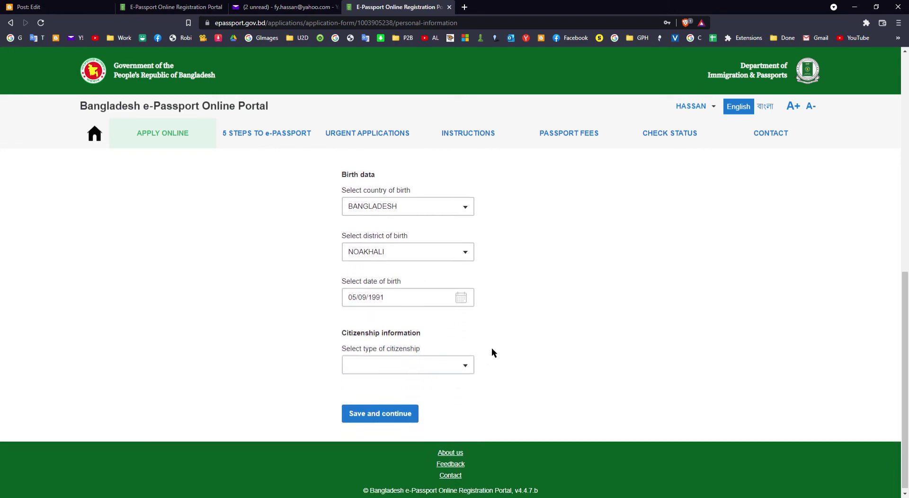
pyautogui.click(450, 366)
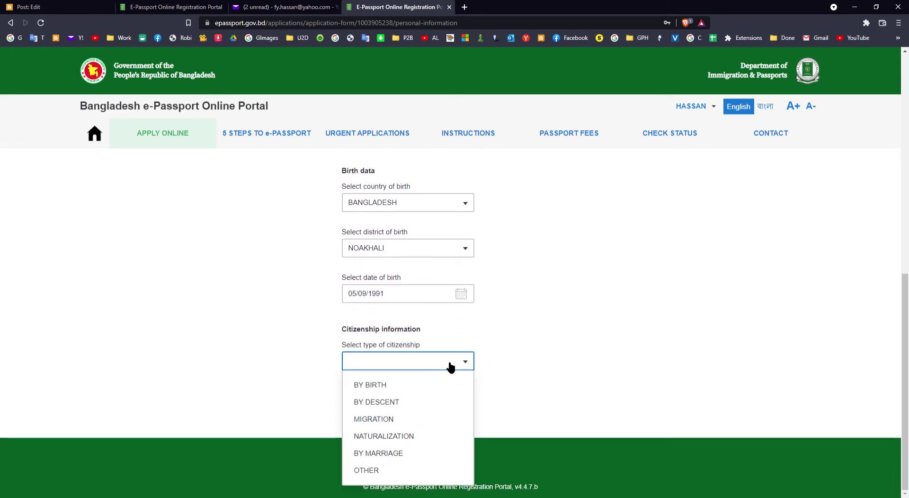
pyautogui.click(384, 387)
pyautogui.click(399, 409)
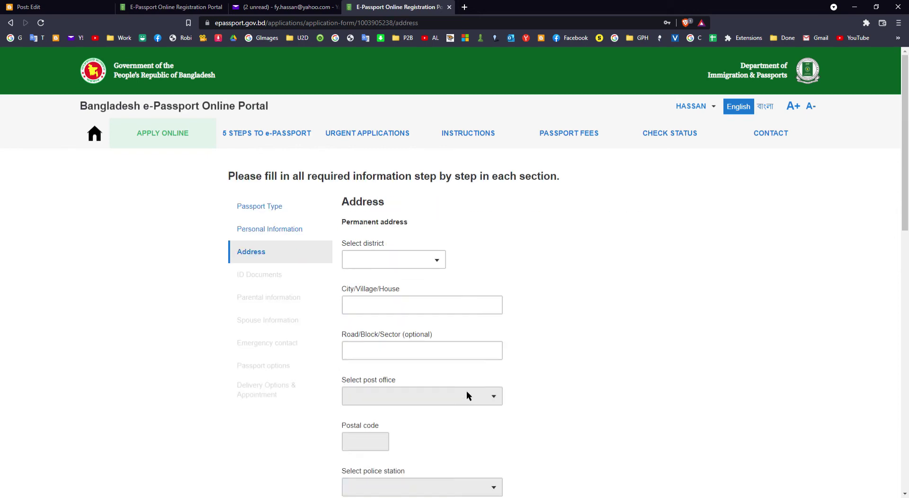
# Pick DHAKA from the permanent address district list, filtered by 'd'
pyautogui.click(424, 264)
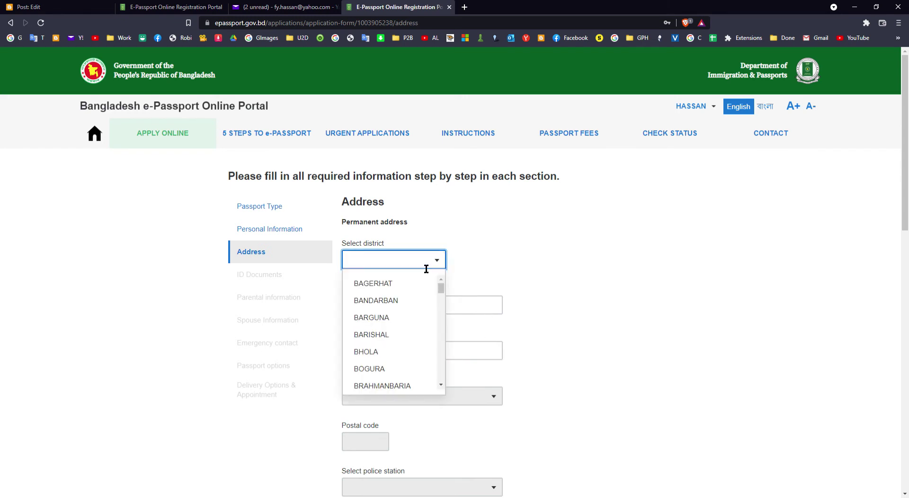
pyautogui.write('d')
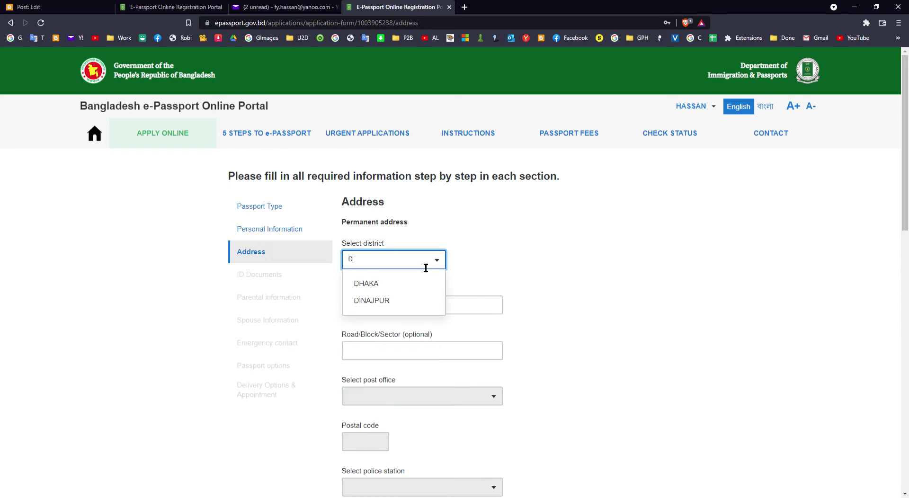
pyautogui.click(397, 284)
pyautogui.click(404, 308)
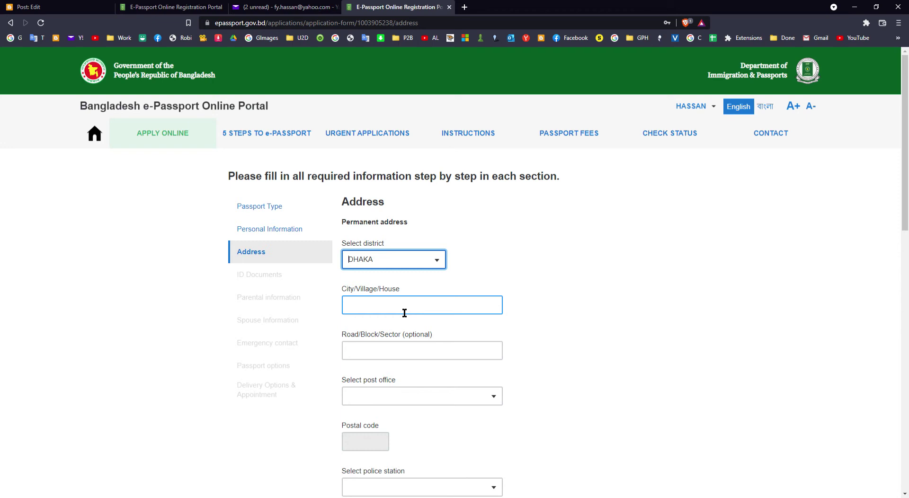
pyautogui.click(404, 313)
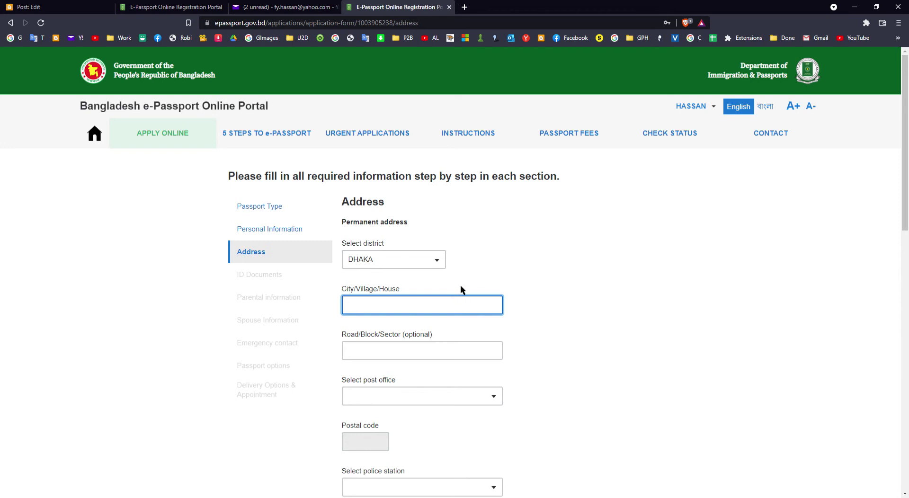
# Change the permanent address district to NOAKHALI
pyautogui.click(424, 267)
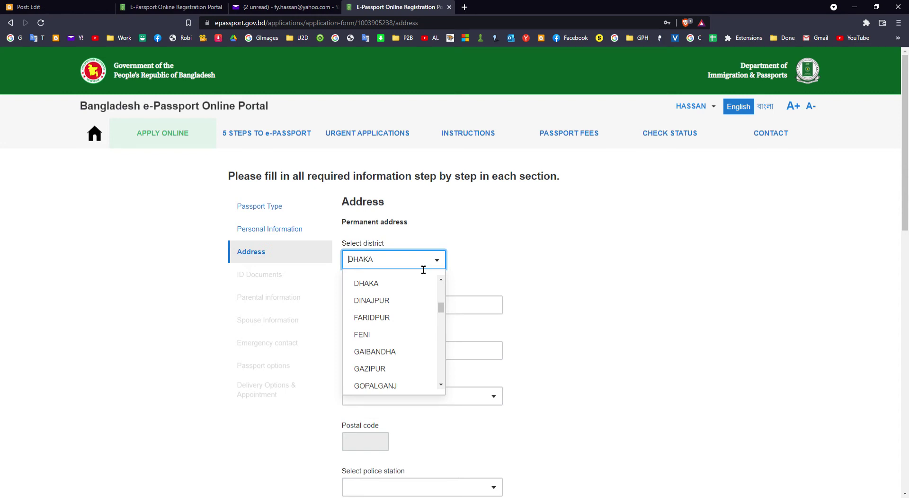
pyautogui.write('NO')
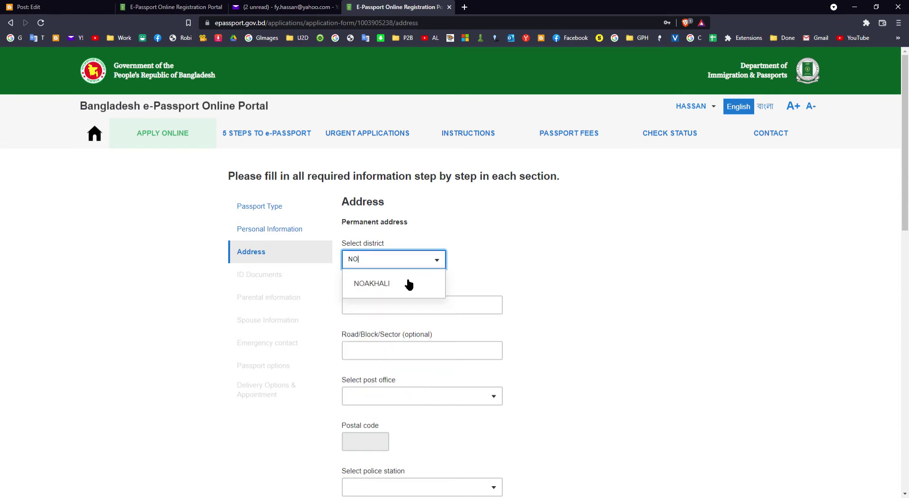
pyautogui.click(406, 282)
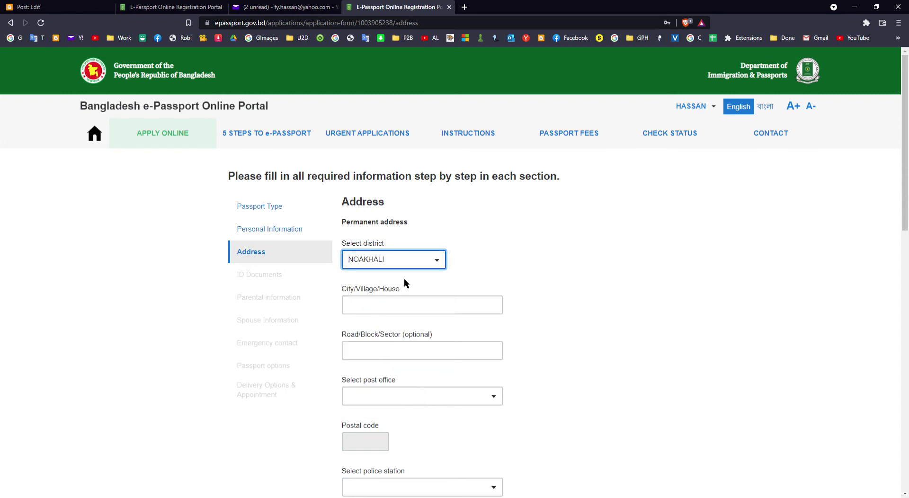
# Fill in the permanent address City/Village/House and Road/Block/Sector fields
pyautogui.click(407, 308)
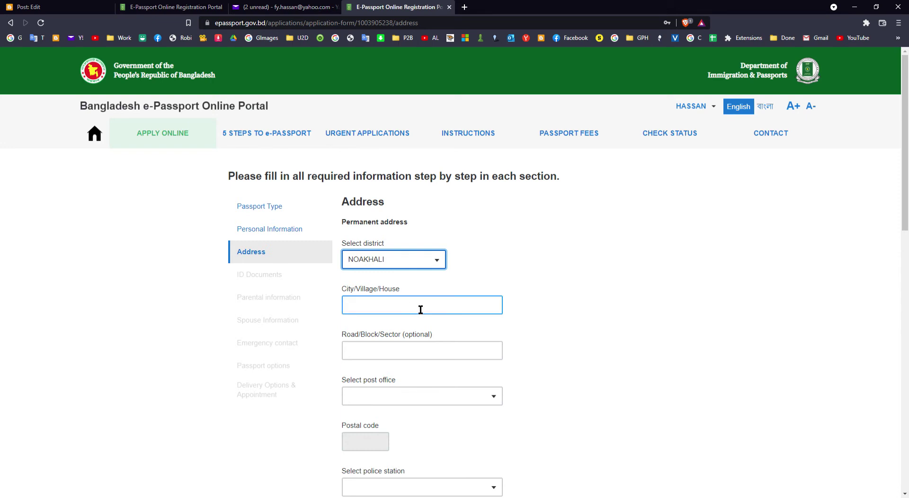
pyautogui.click(420, 309)
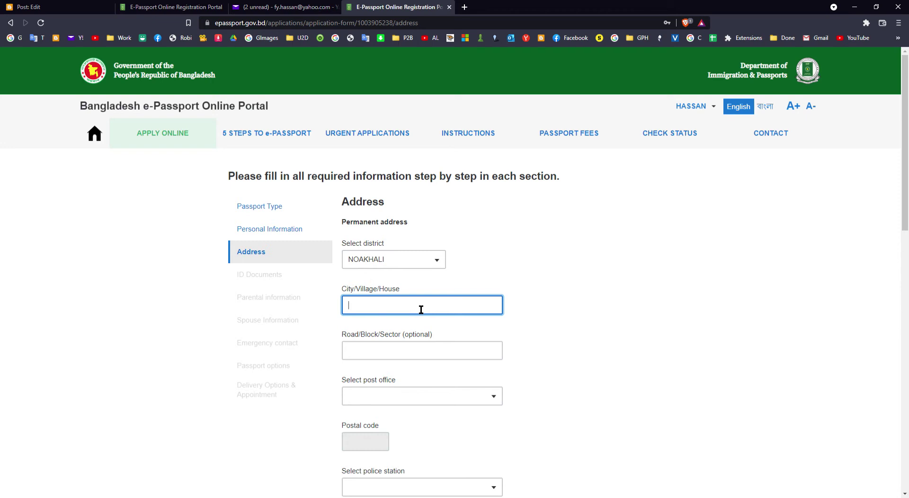
pyautogui.write('BANSHA')
pyautogui.press('Tab')
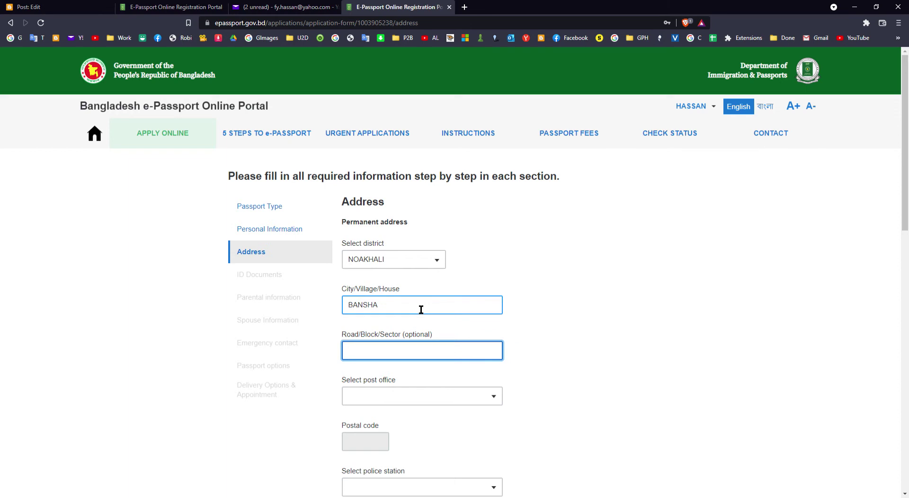
pyautogui.write('BANSHA')
pyautogui.scroll(-3, 563, 285)
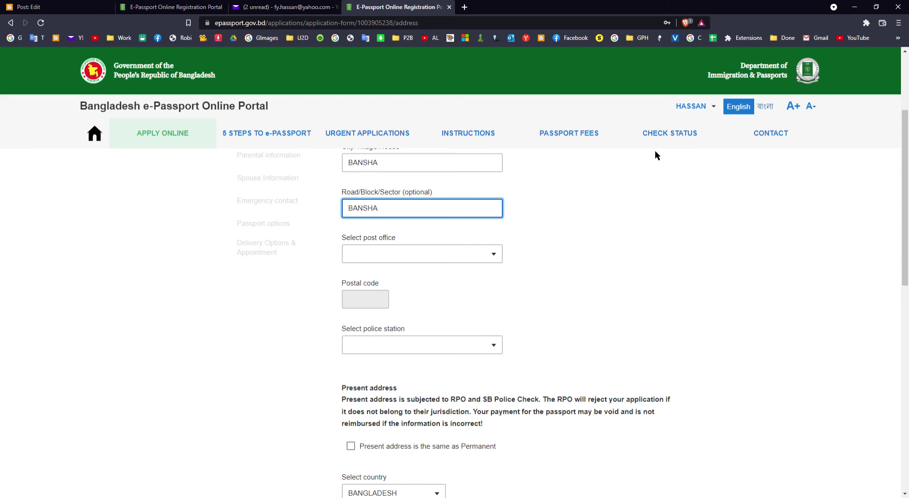
# Choose BANSHABAZAR - 3879 as the permanent address post office
pyautogui.click(456, 260)
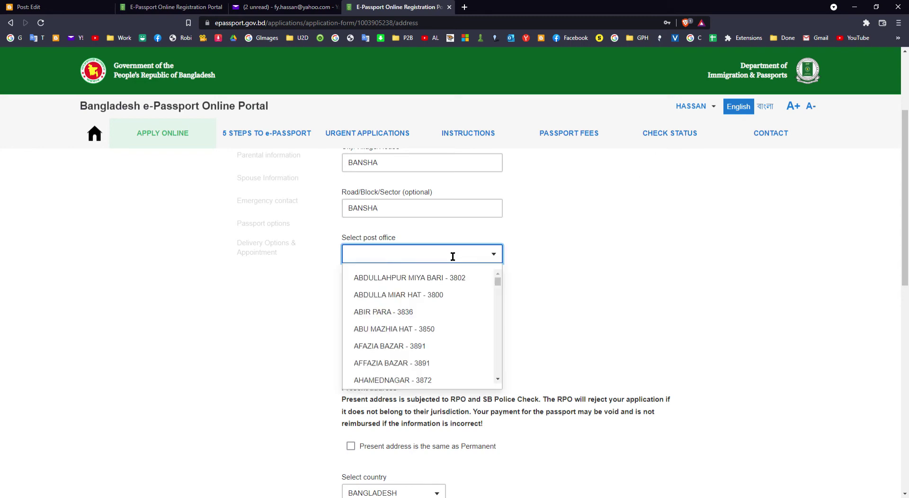
pyautogui.scroll(-5, 453, 279)
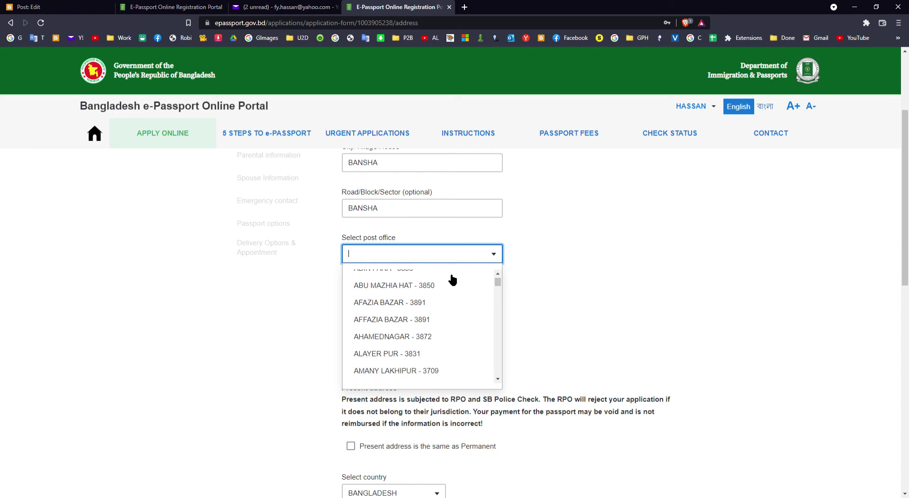
pyautogui.scroll(-2, 453, 280)
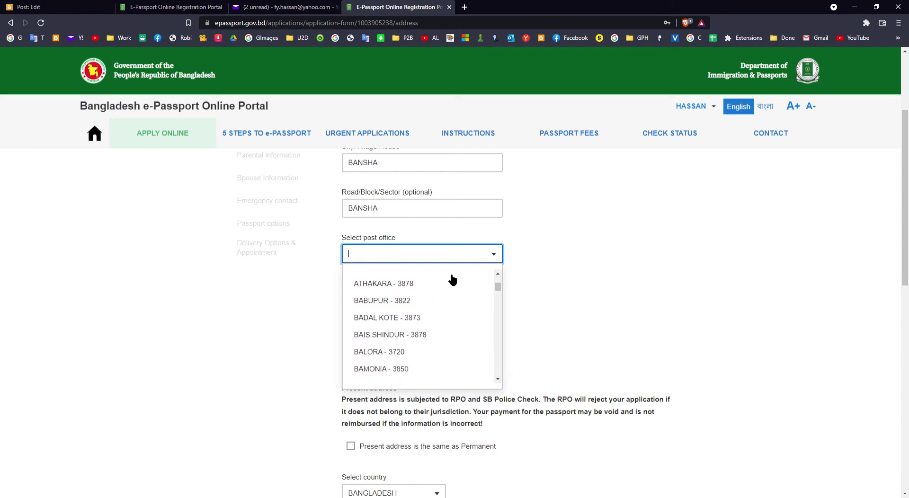
pyautogui.write('B')
pyautogui.scroll(-1, 445, 307)
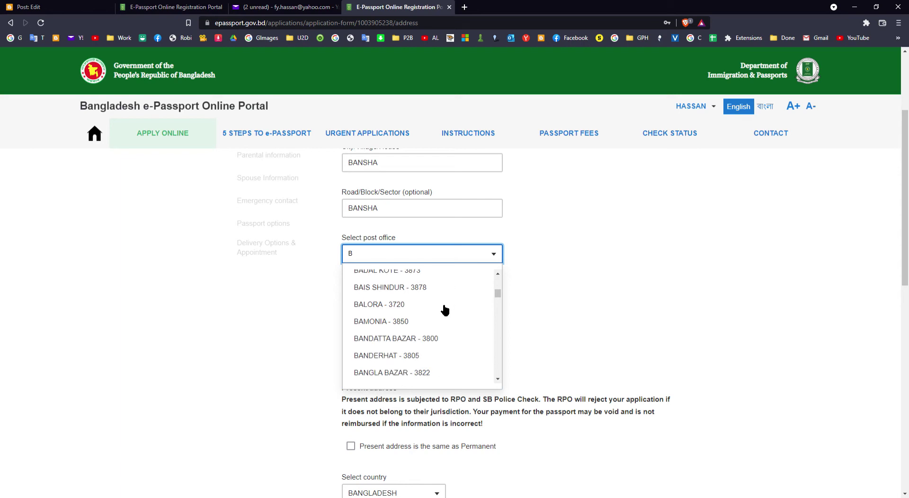
pyautogui.scroll(-1, 445, 311)
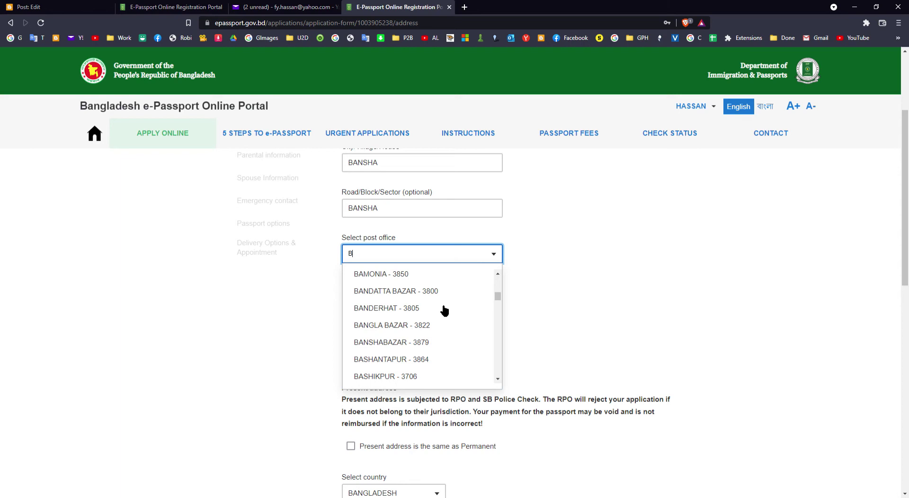
pyautogui.scroll(-1, 444, 311)
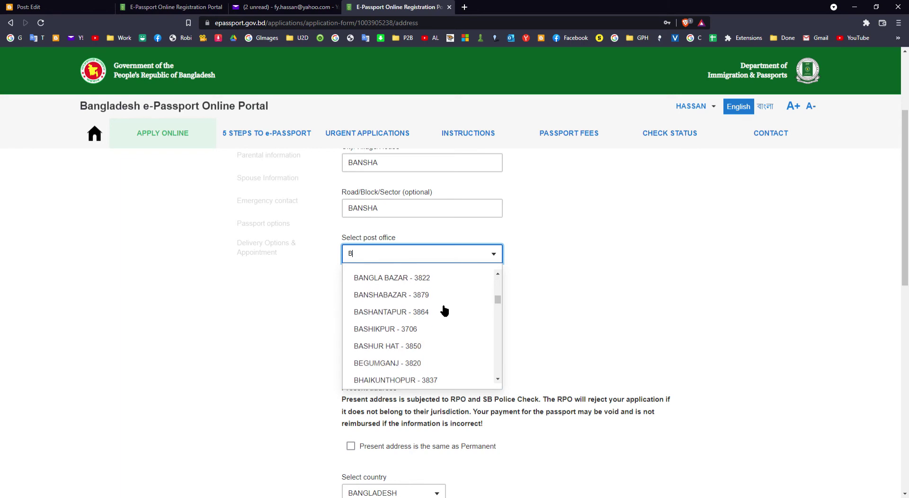
pyautogui.click(407, 295)
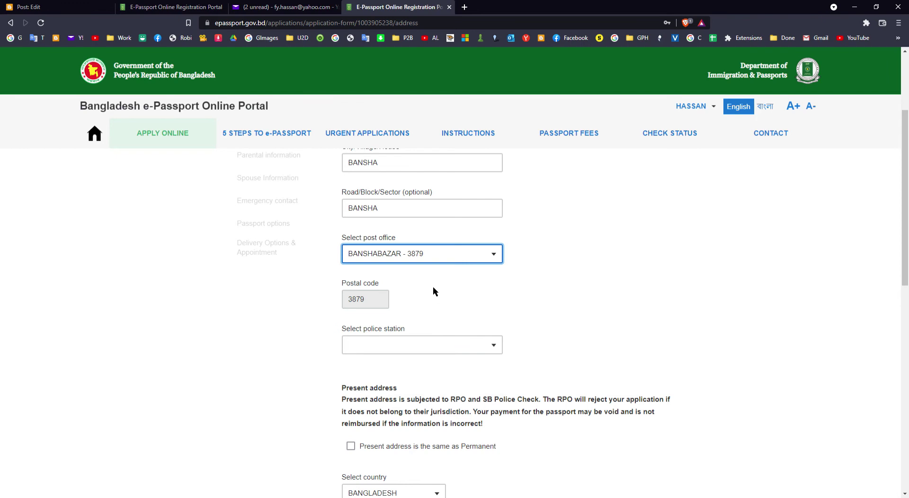
pyautogui.click(385, 256)
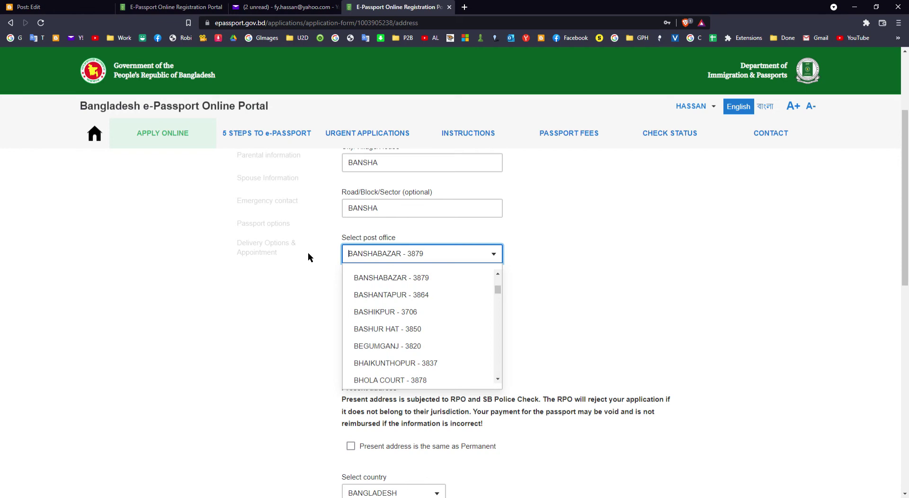
pyautogui.click(540, 269)
# Set the permanent address police station to CHATKHIL
pyautogui.scroll(-2, 528, 271)
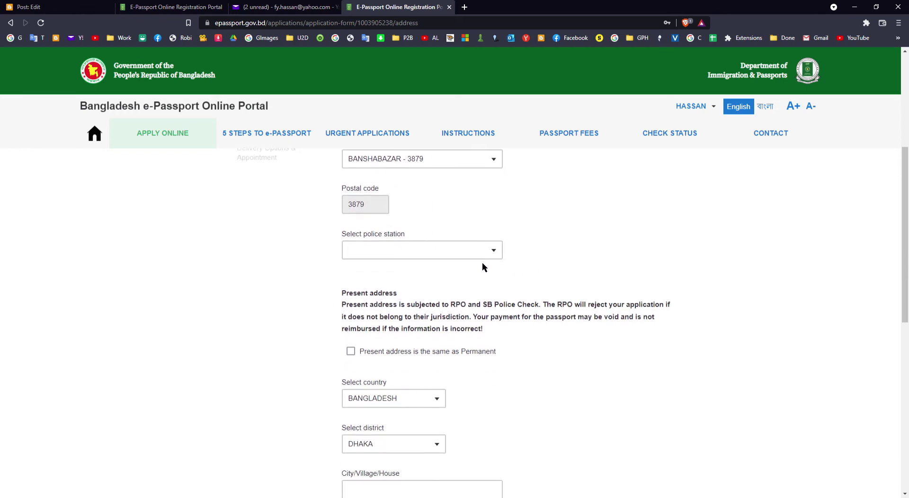
pyautogui.click(465, 251)
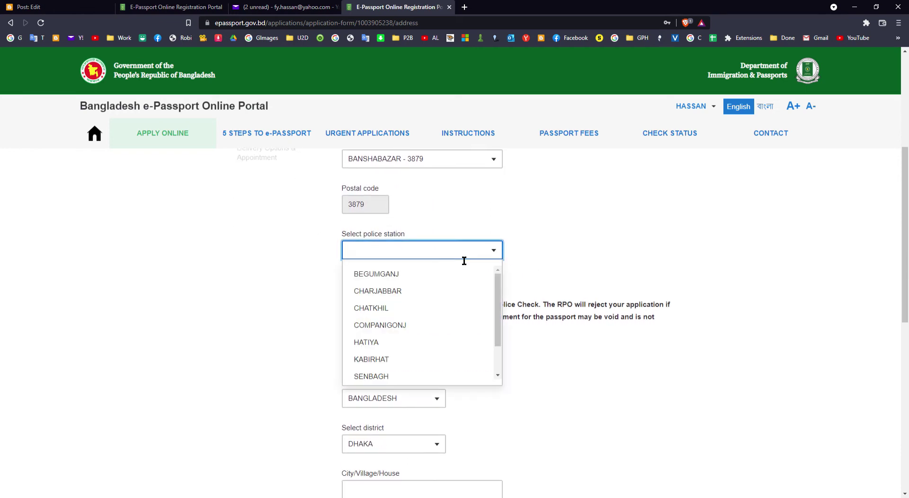
pyautogui.click(382, 310)
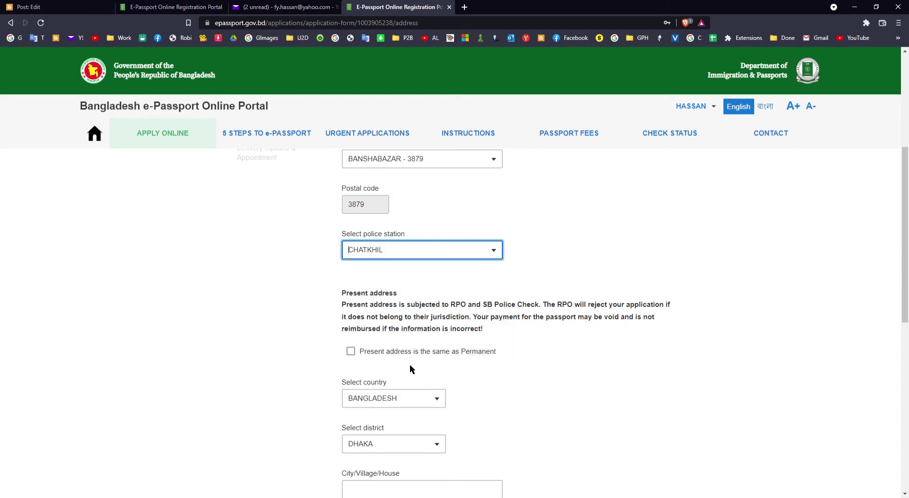
pyautogui.scroll(-2, 410, 370)
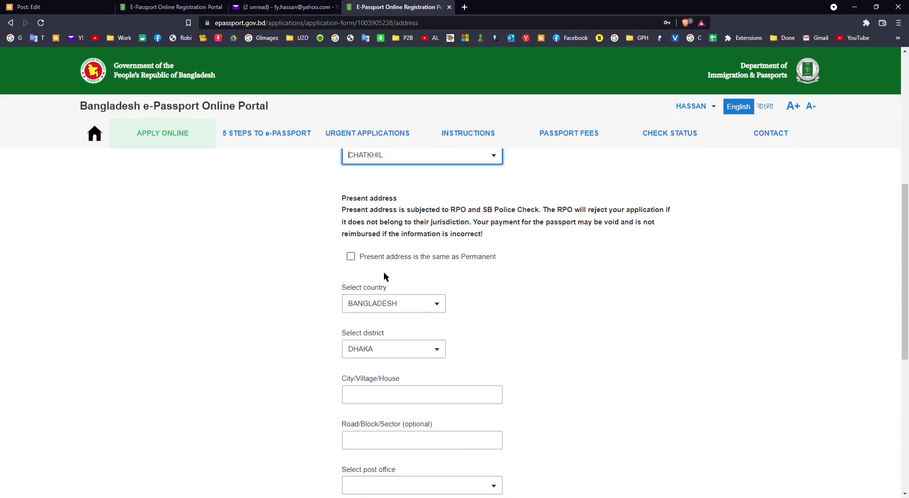
pyautogui.scroll(-2, 399, 277)
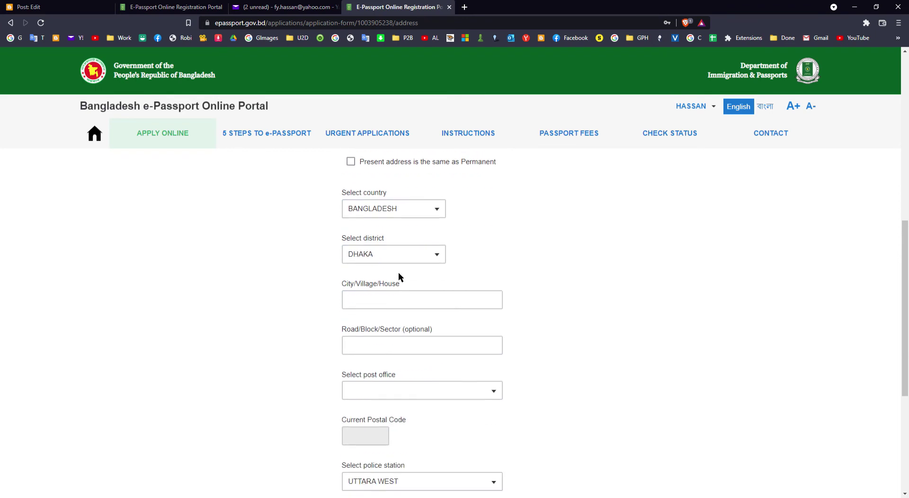
# Enter the present address city and road/sector line
pyautogui.click(403, 300)
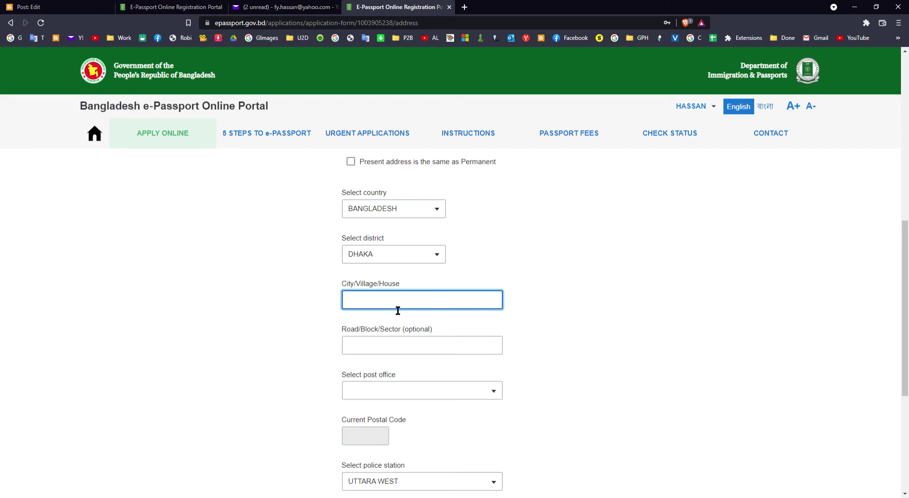
pyautogui.write('UTTARA')
pyautogui.press('Tab')
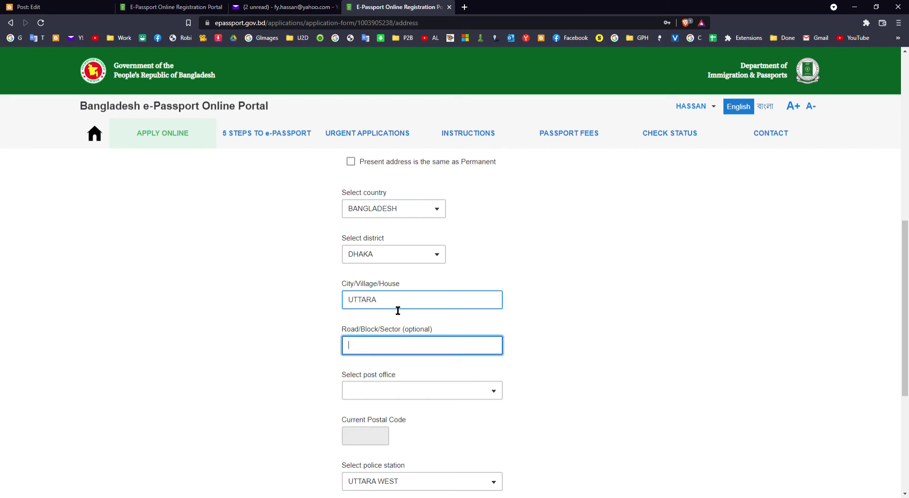
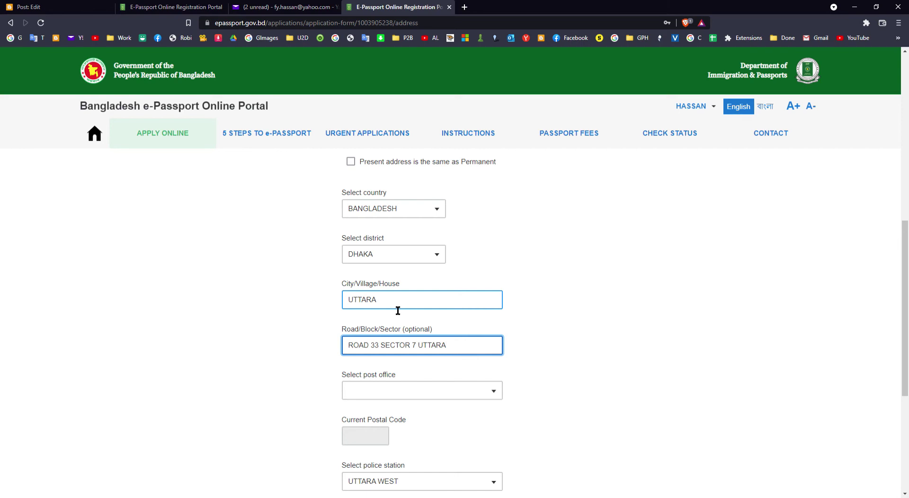
# Choose UTTARA - 1230 as the present address post office
pyautogui.scroll(-3, 397, 308)
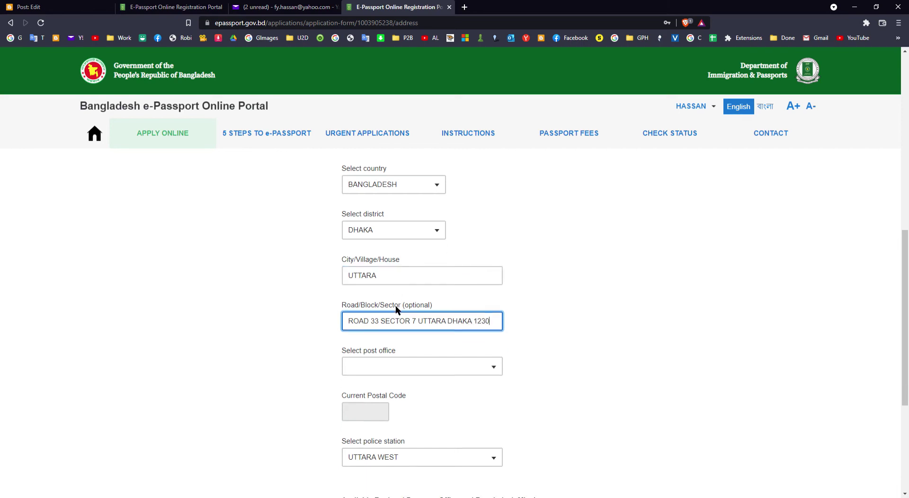
pyautogui.click(450, 257)
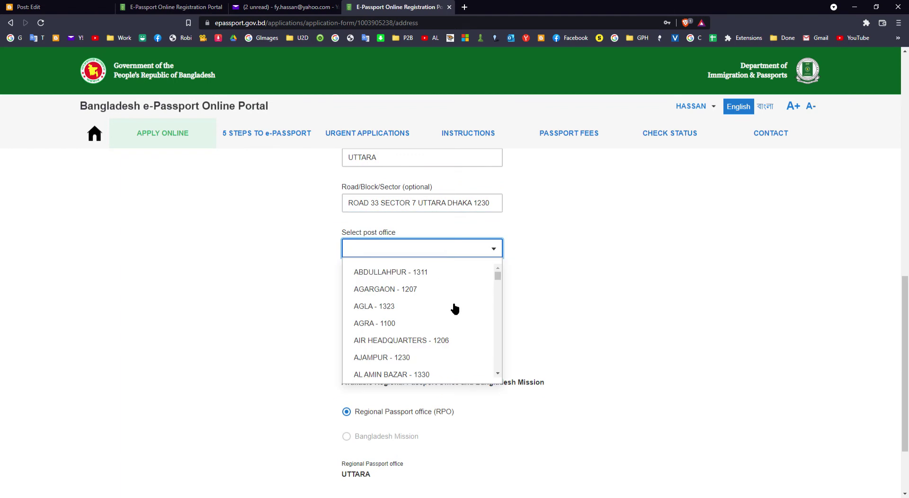
pyautogui.write('U')
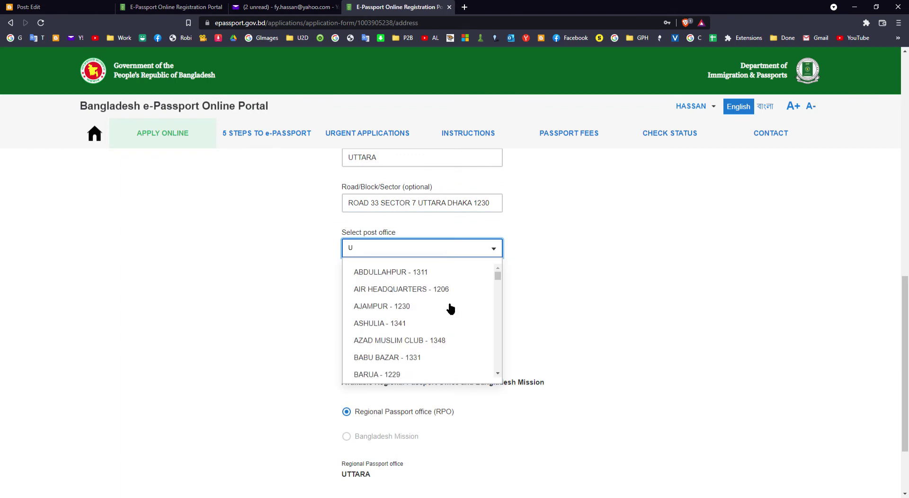
pyautogui.write('T')
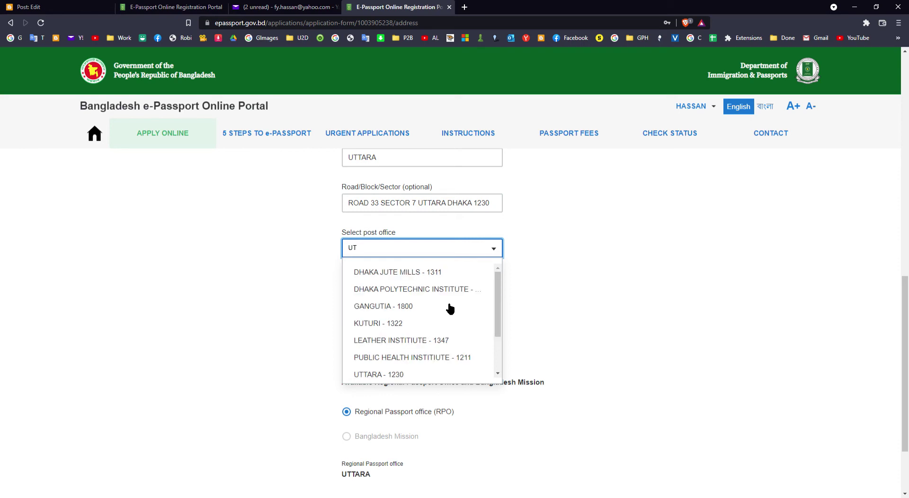
pyautogui.write('T')
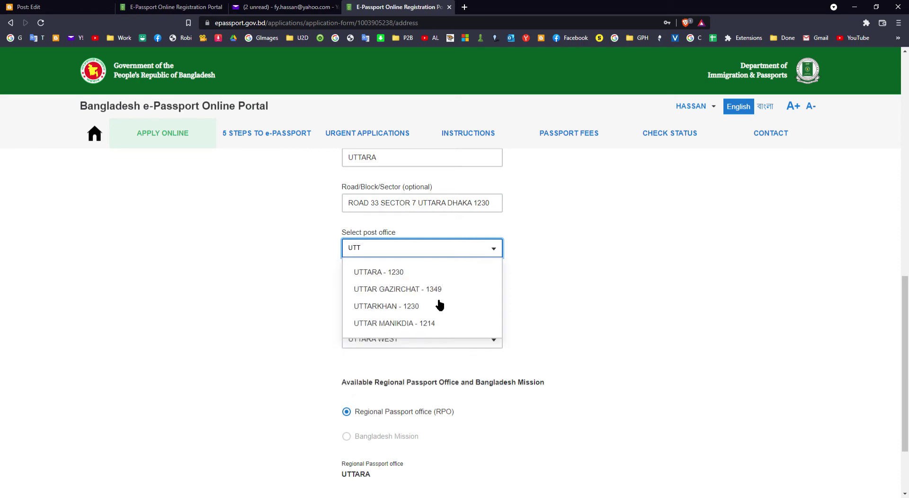
pyautogui.click(399, 274)
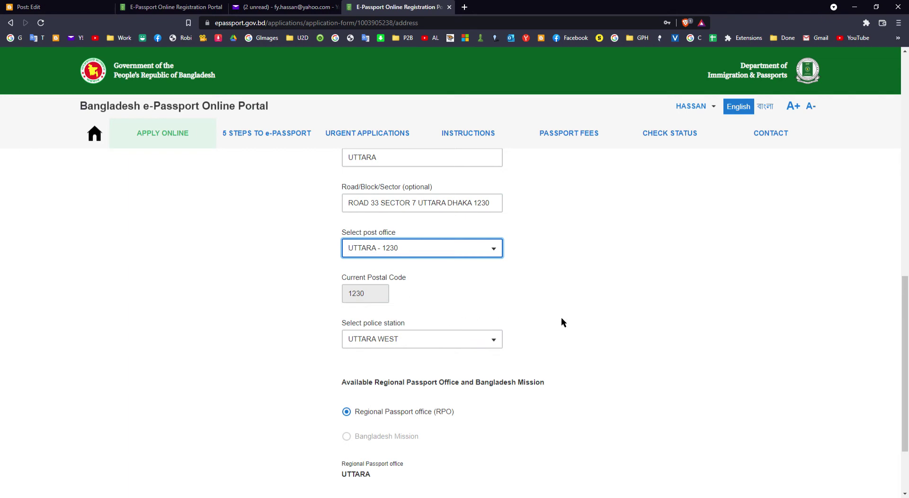
pyautogui.scroll(-2, 578, 319)
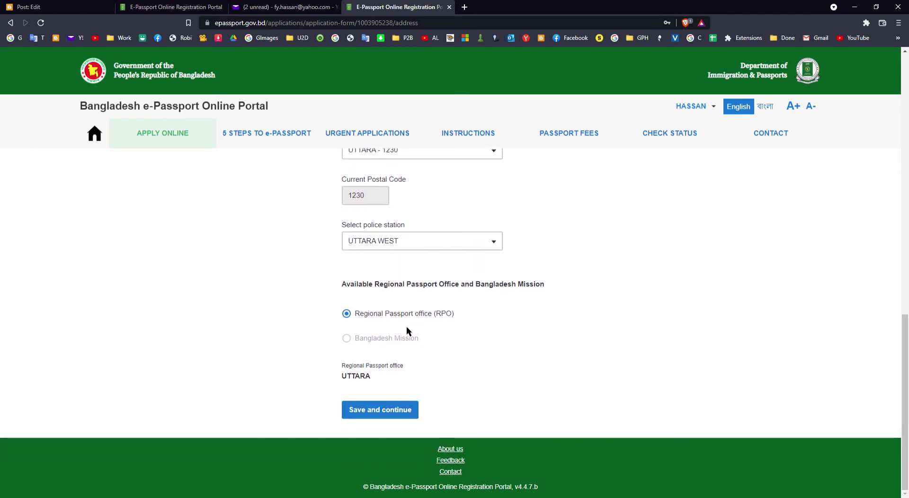
# Save the address, choose 'No, I don't have any previous passport', and enter the National ID number
pyautogui.click(407, 415)
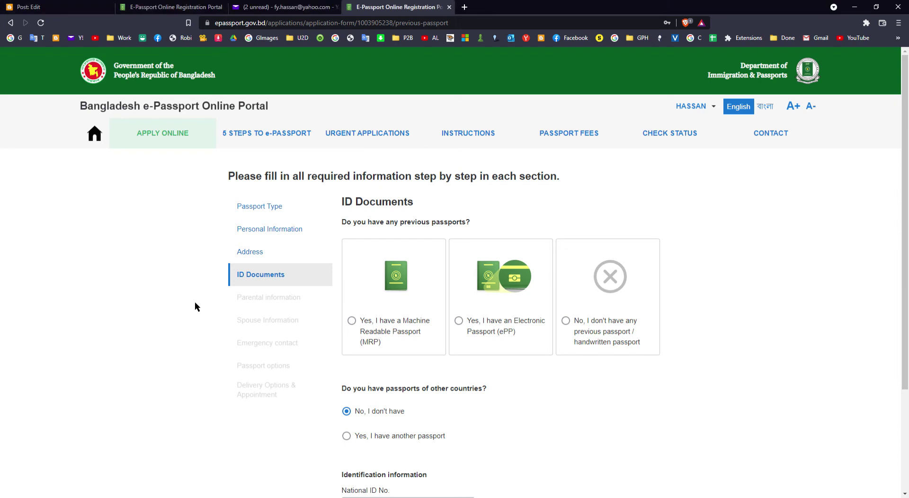
pyautogui.click(569, 322)
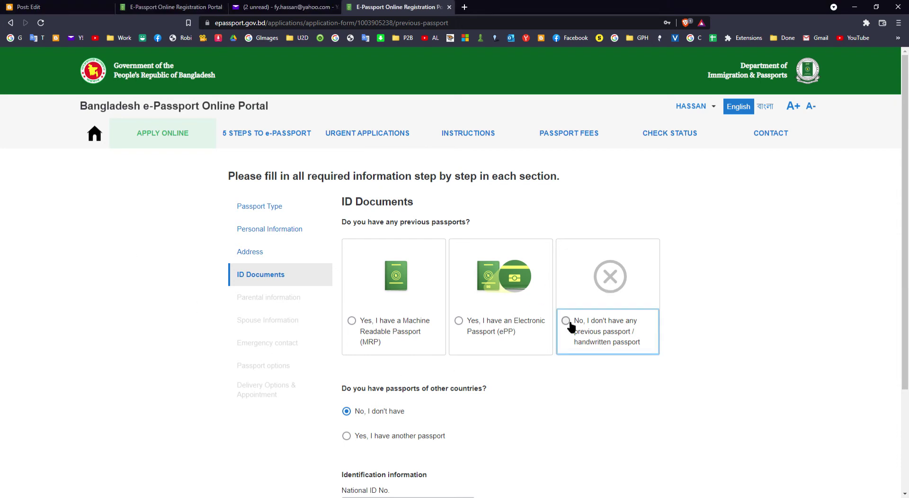
pyautogui.scroll(-2, 578, 348)
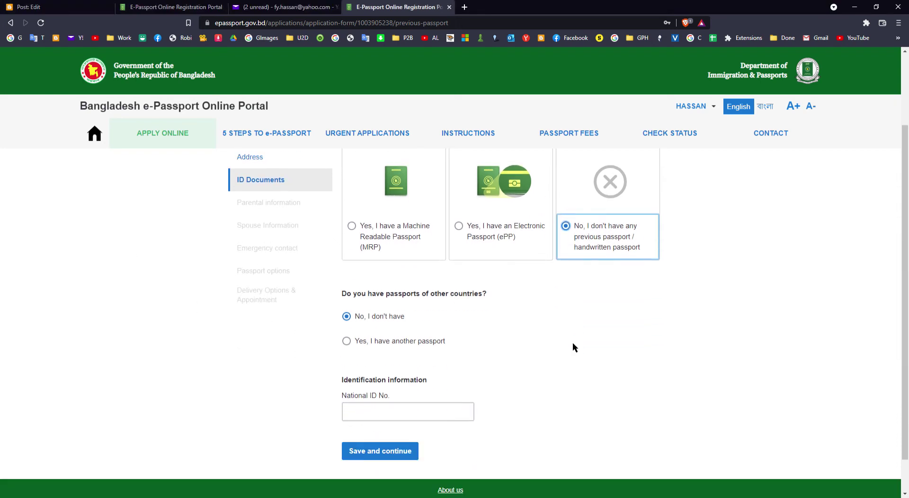
pyautogui.scroll(-1, 572, 342)
pyautogui.click(466, 378)
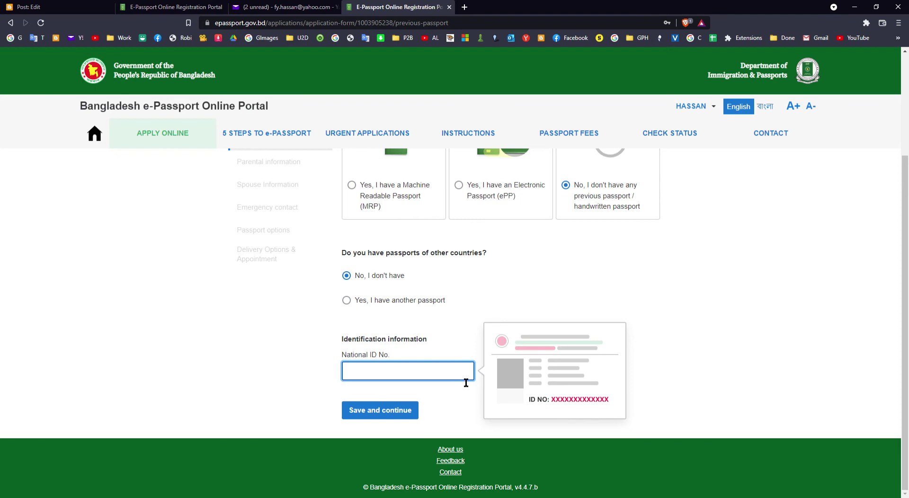
# Save ID documents and enter the father's full name
pyautogui.click(408, 411)
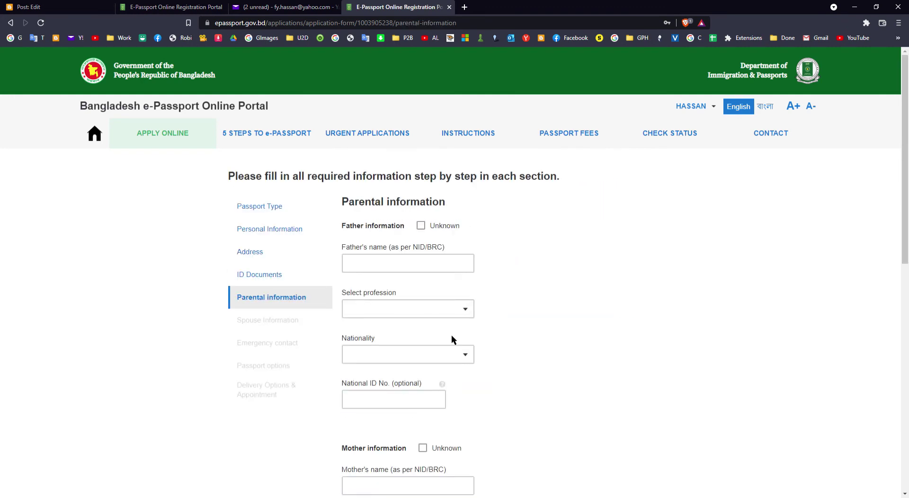
pyautogui.click(419, 270)
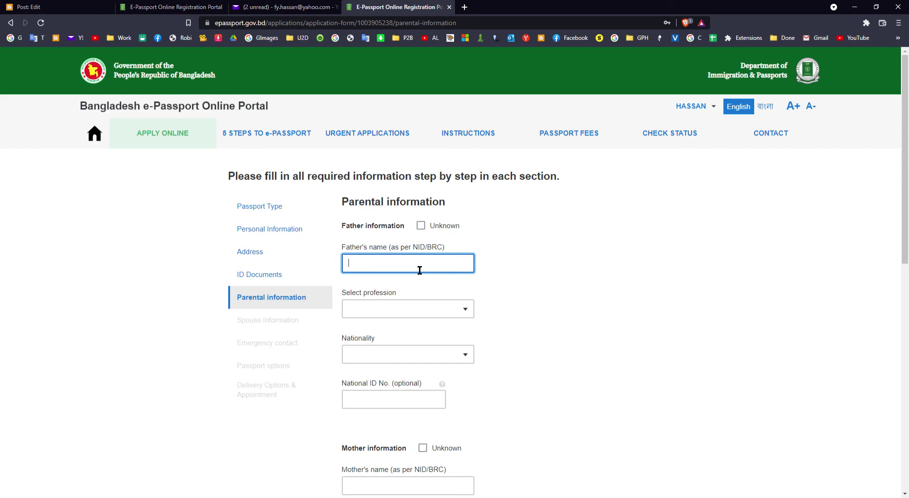
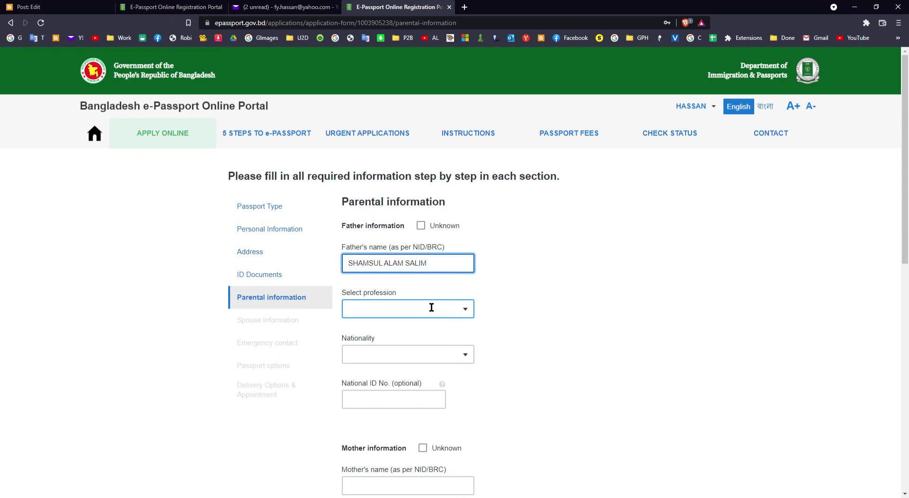
pyautogui.press('Home')
pyautogui.write('LATE')
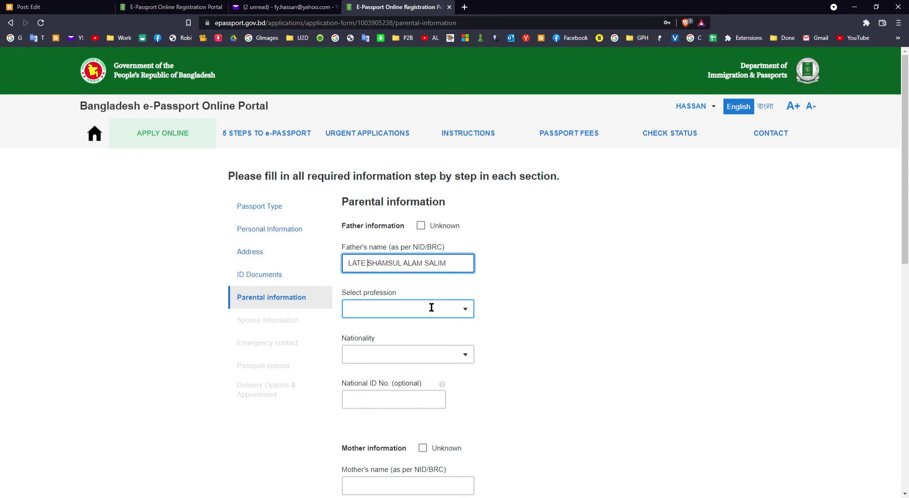
pyautogui.press('BackSpace')
pyautogui.press('BackSpace')
pyautogui.press('BackSpace')
pyautogui.press('BackSpace')
pyautogui.press('BackSpace')
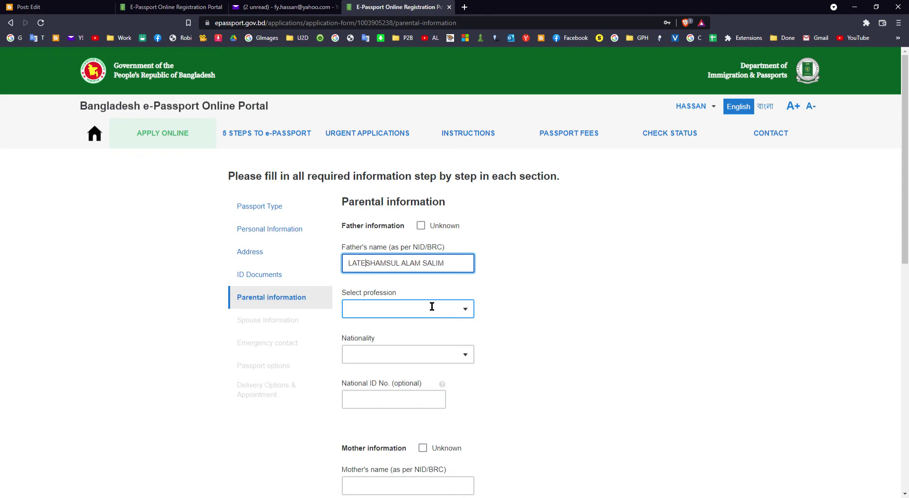
# Set the father's profession to OTHERS
pyautogui.click(460, 317)
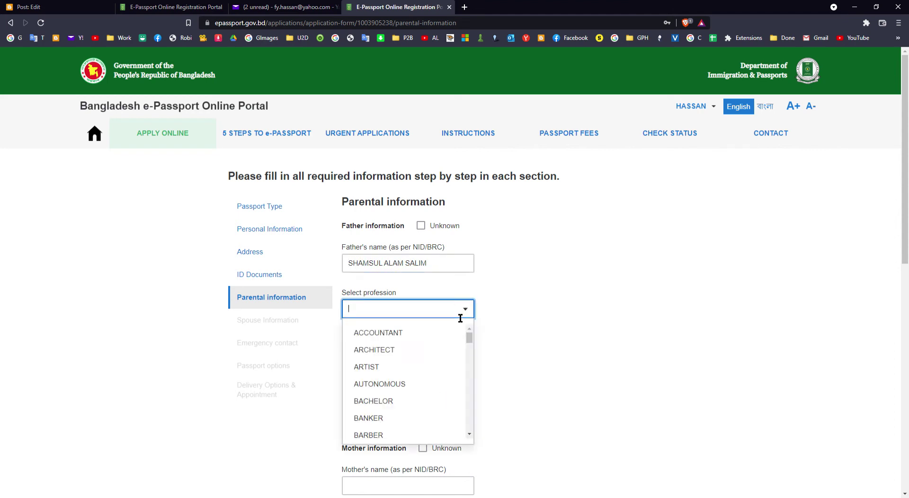
pyautogui.scroll(-1, 447, 349)
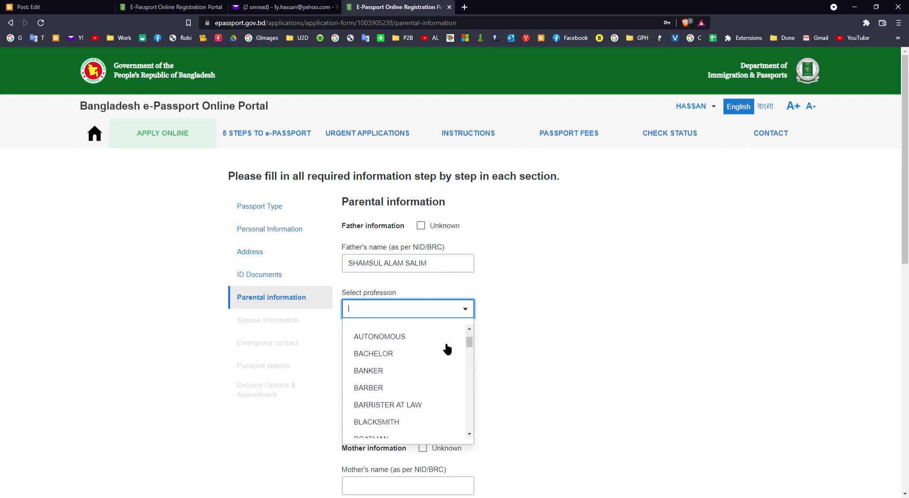
pyautogui.scroll(-3, 448, 350)
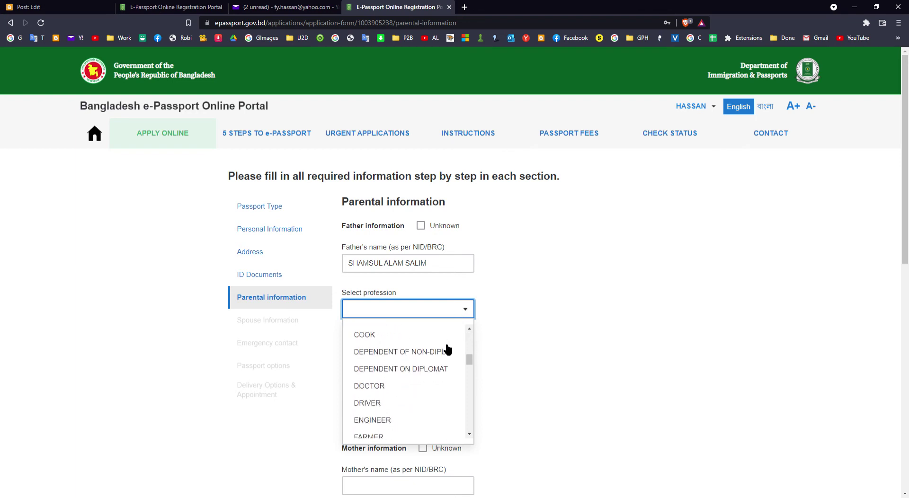
pyautogui.scroll(-5, 448, 350)
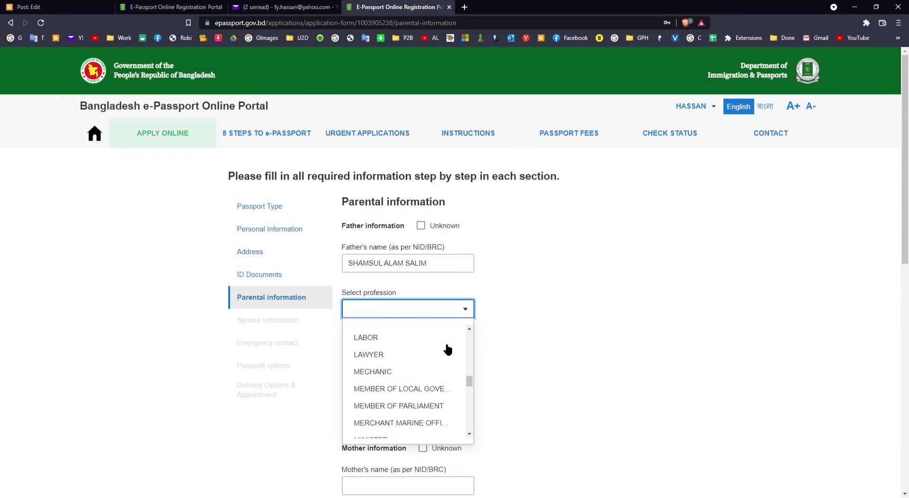
pyautogui.scroll(-3, 447, 350)
pyautogui.scroll(1, 448, 350)
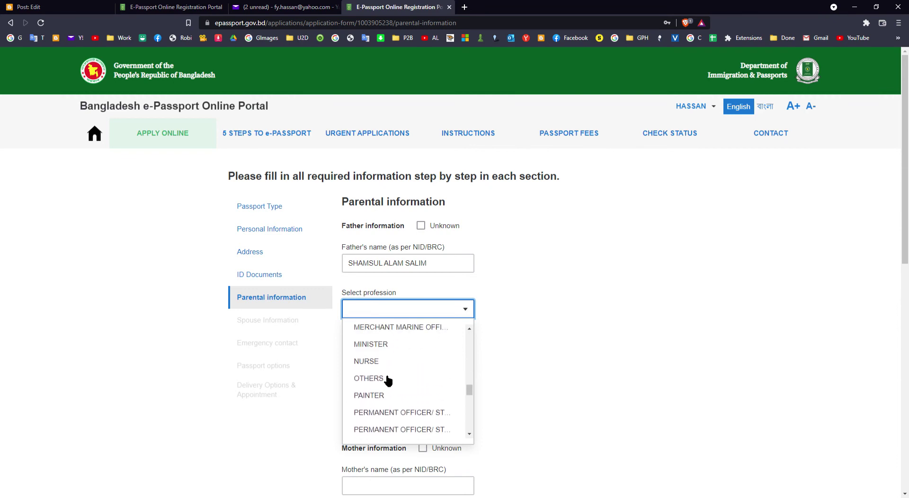
pyautogui.click(385, 378)
# Set the father's nationality to BANGLADESHI, leaving his optional national ID empty
pyautogui.click(432, 359)
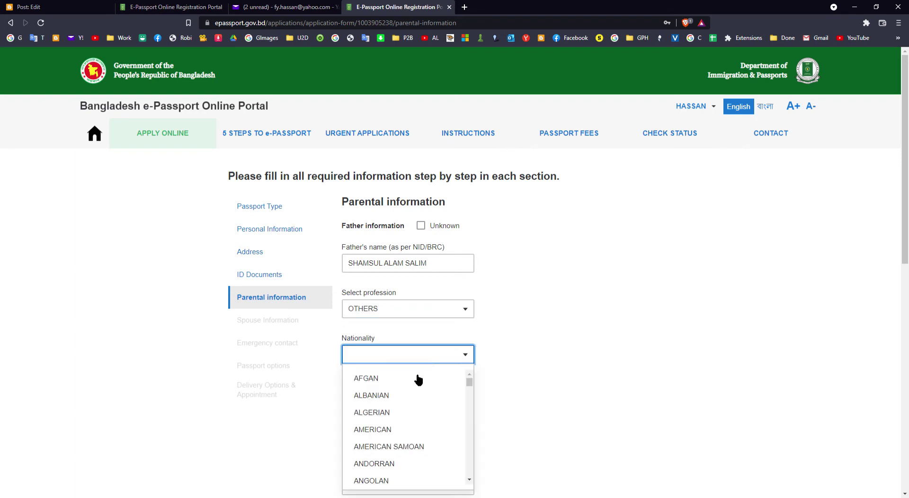
pyautogui.write('BA')
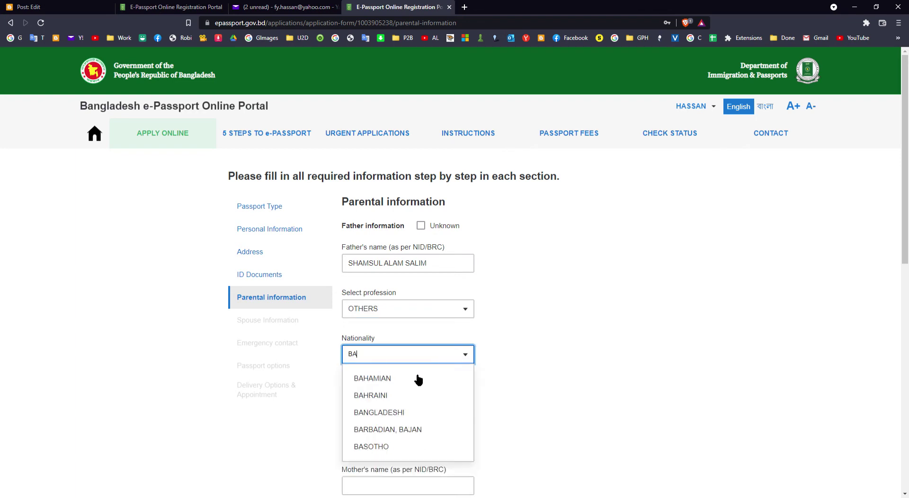
pyautogui.click(405, 411)
pyautogui.scroll(-2, 564, 352)
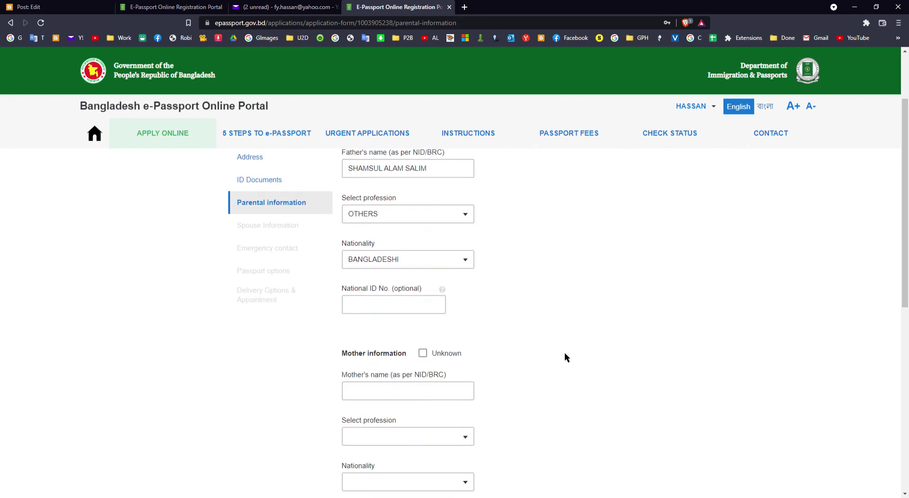
pyautogui.click(426, 311)
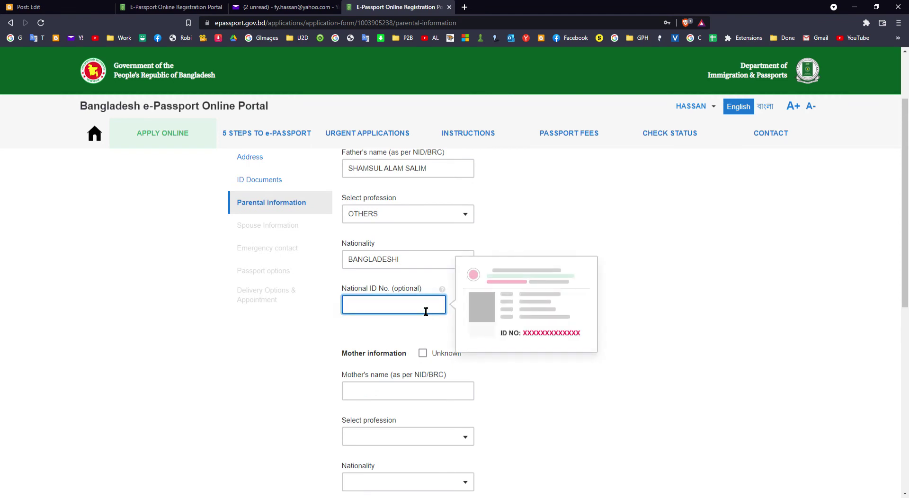
pyautogui.click(689, 312)
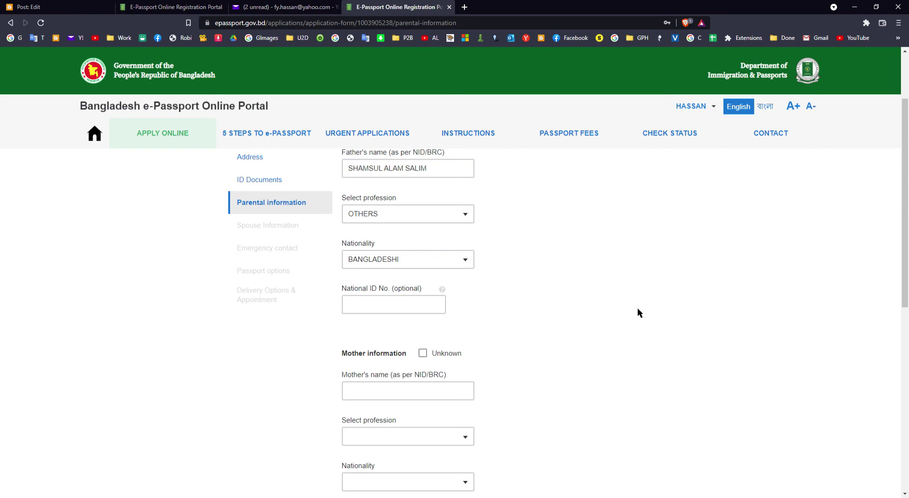
pyautogui.scroll(-2, 637, 312)
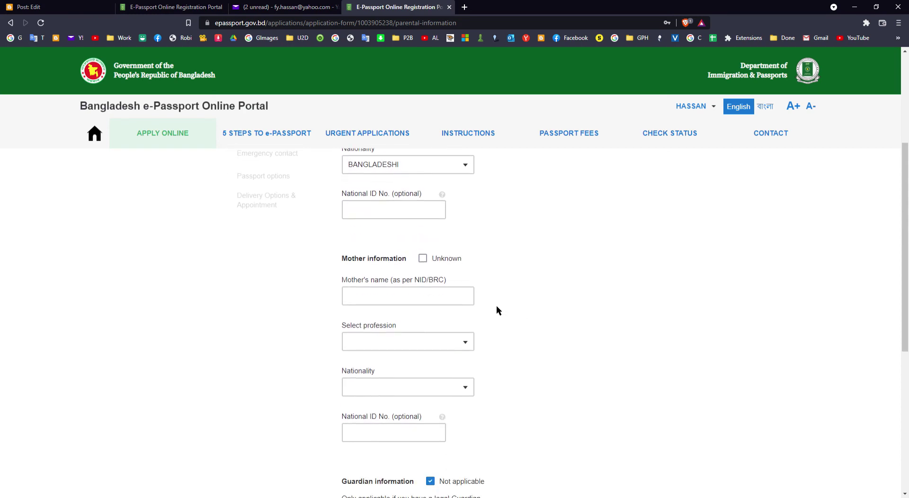
pyautogui.scroll(-1, 496, 305)
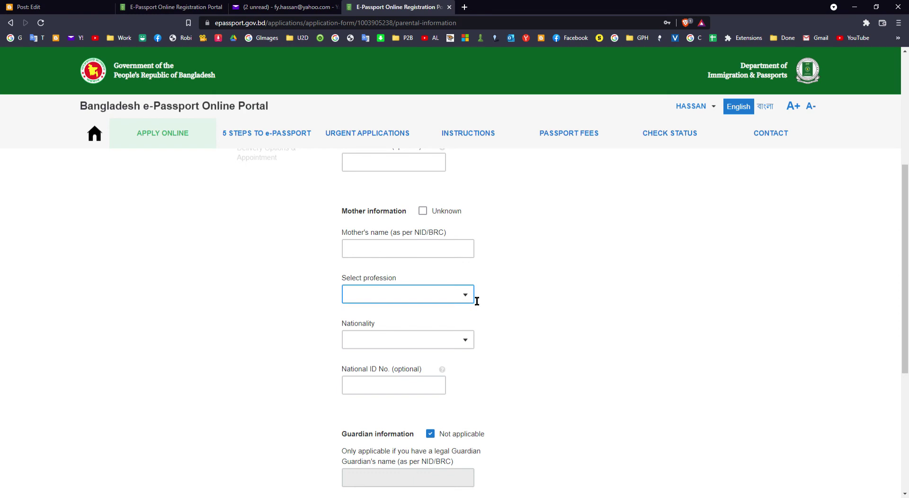
# Mark the mother's information as Unknown and save the parental section
pyautogui.click(426, 213)
pyautogui.scroll(-5, 459, 224)
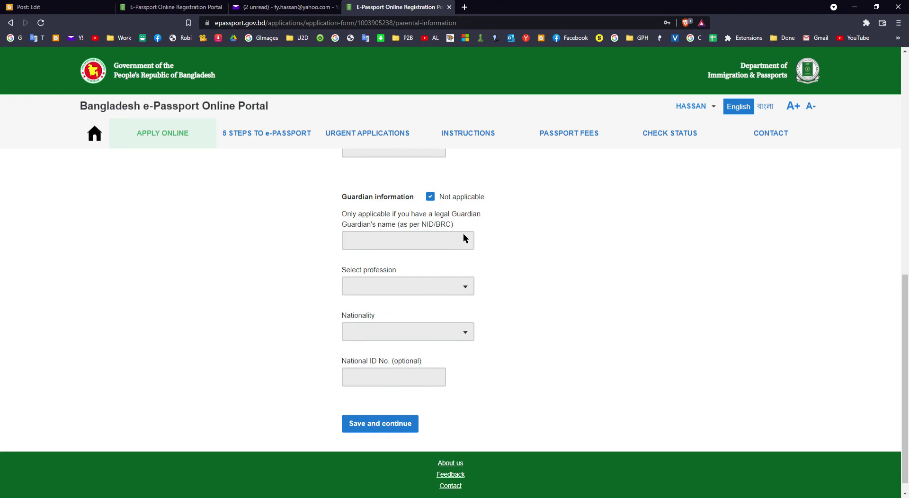
pyautogui.scroll(-1, 463, 238)
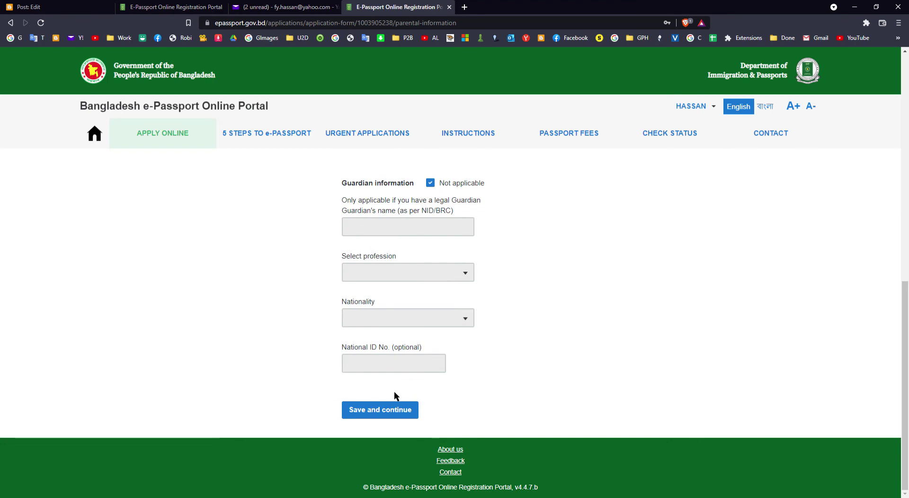
pyautogui.click(382, 411)
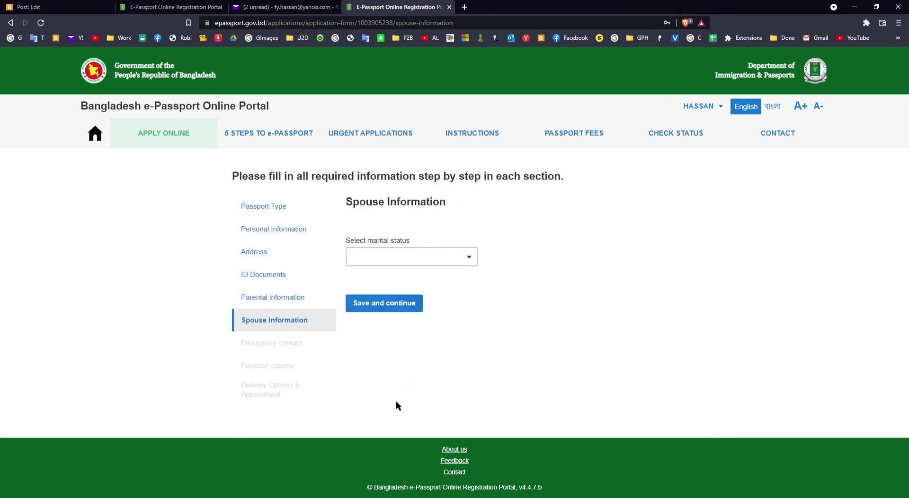
# Set marital status to SINGLE and save the spouse information
pyautogui.click(467, 259)
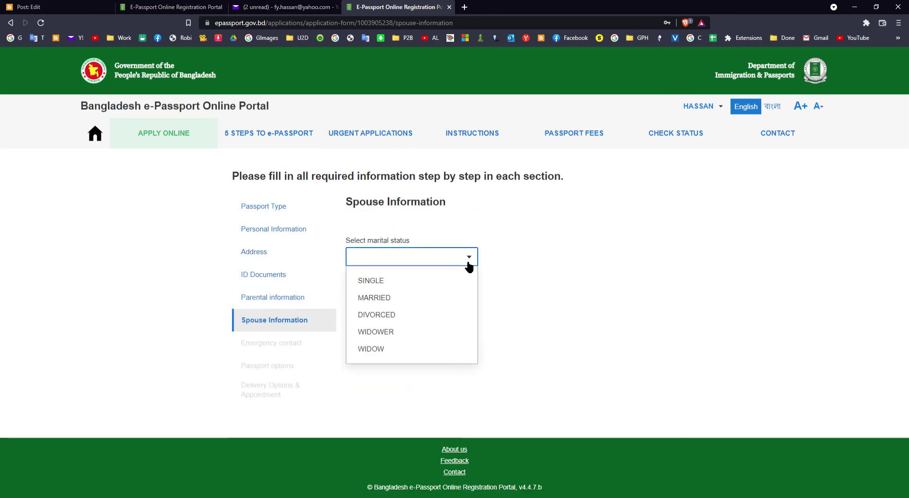
pyautogui.click(397, 286)
pyautogui.click(402, 306)
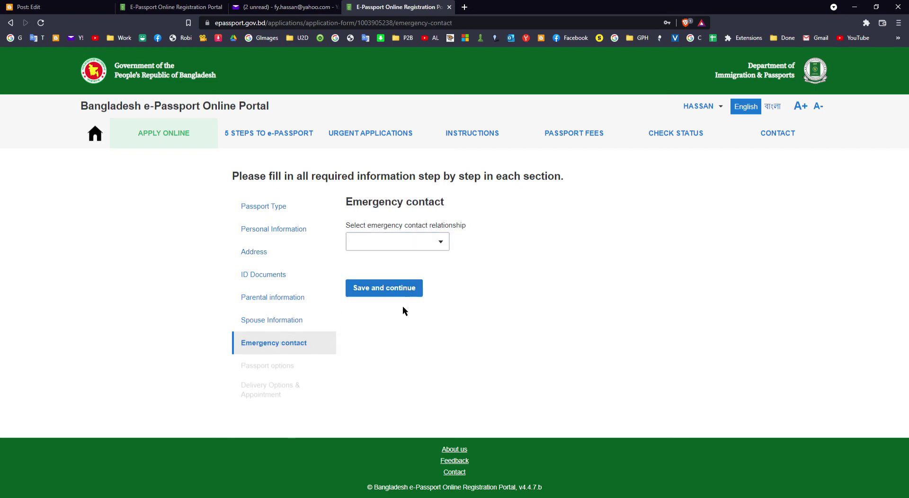
# Choose SON as the emergency contact relationship
pyautogui.click(439, 243)
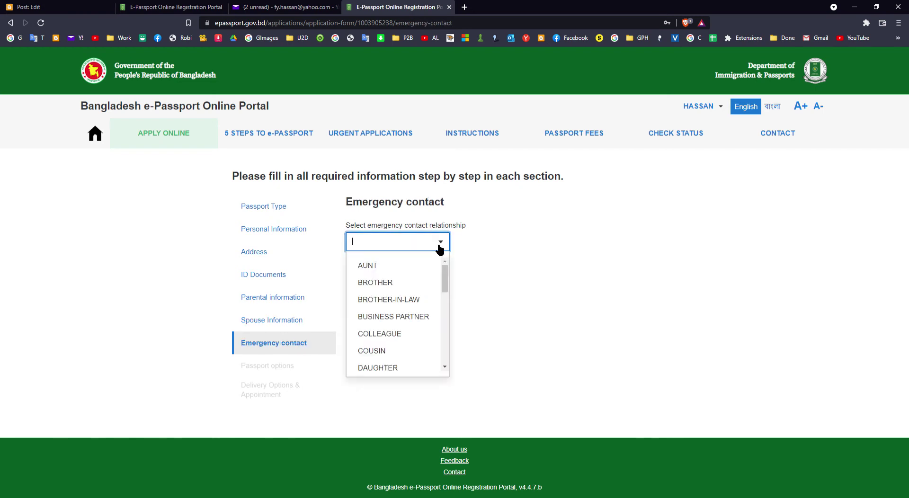
pyautogui.scroll(-3, 416, 296)
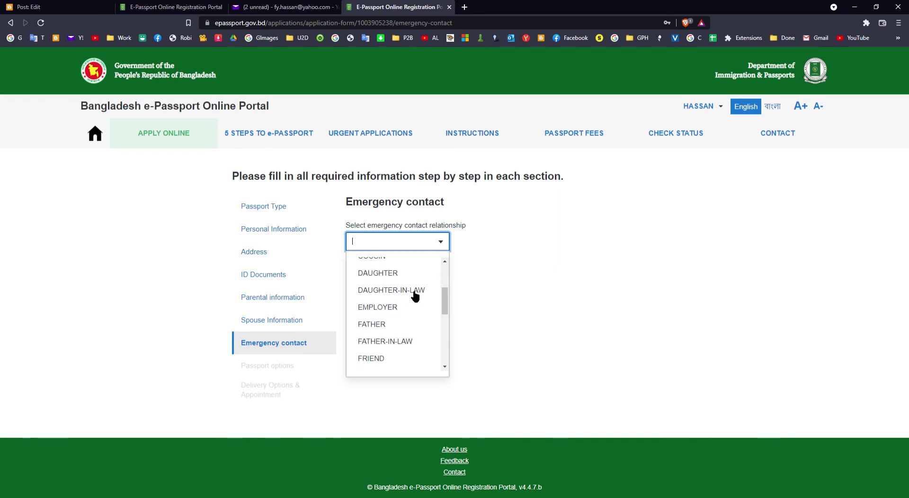
pyautogui.scroll(-8, 416, 296)
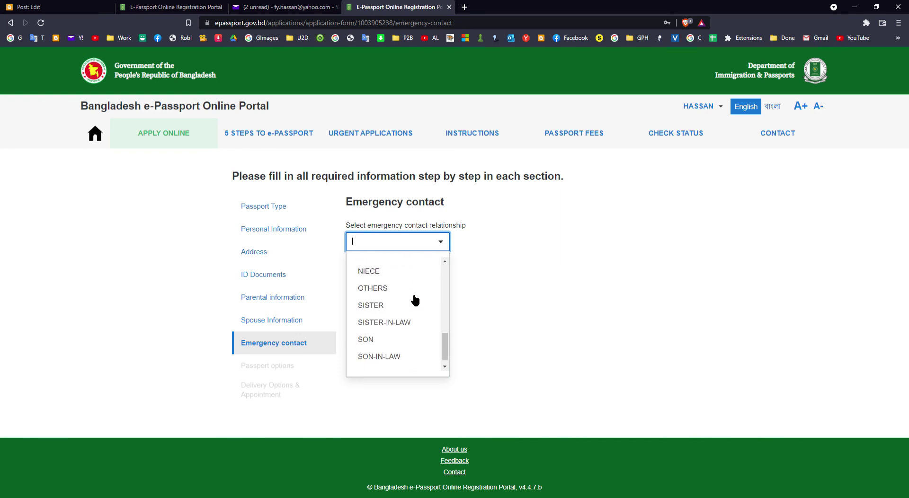
pyautogui.scroll(1, 415, 300)
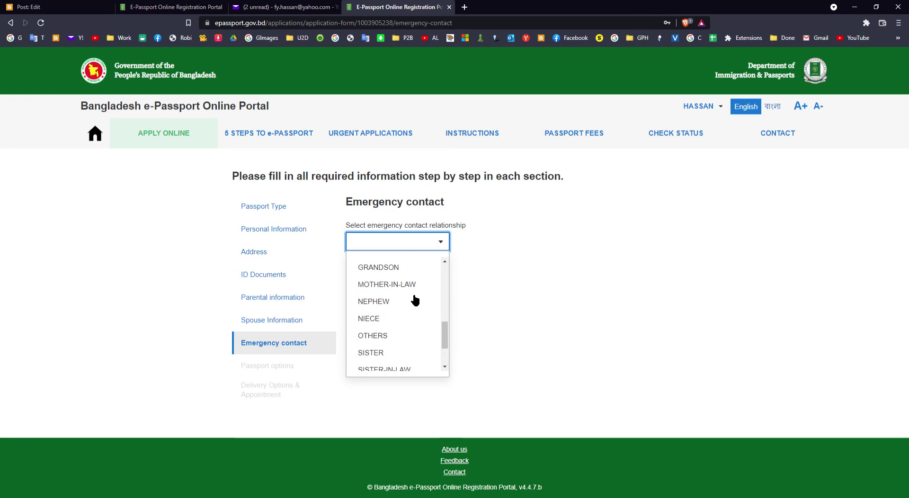
pyautogui.scroll(1, 416, 300)
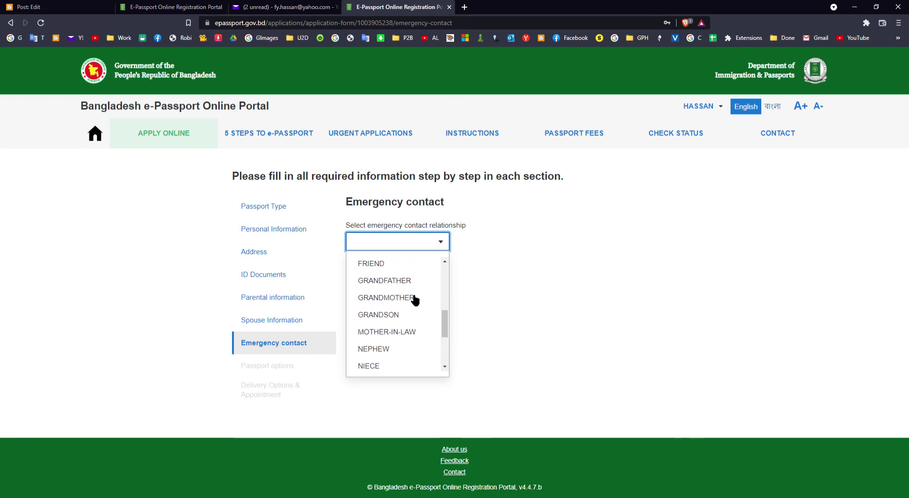
pyautogui.scroll(-2, 415, 300)
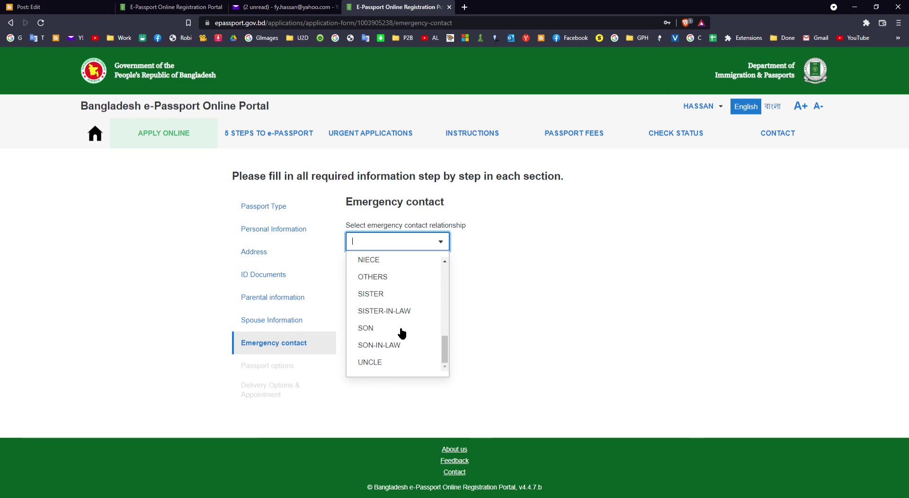
pyautogui.click(401, 331)
pyautogui.click(410, 289)
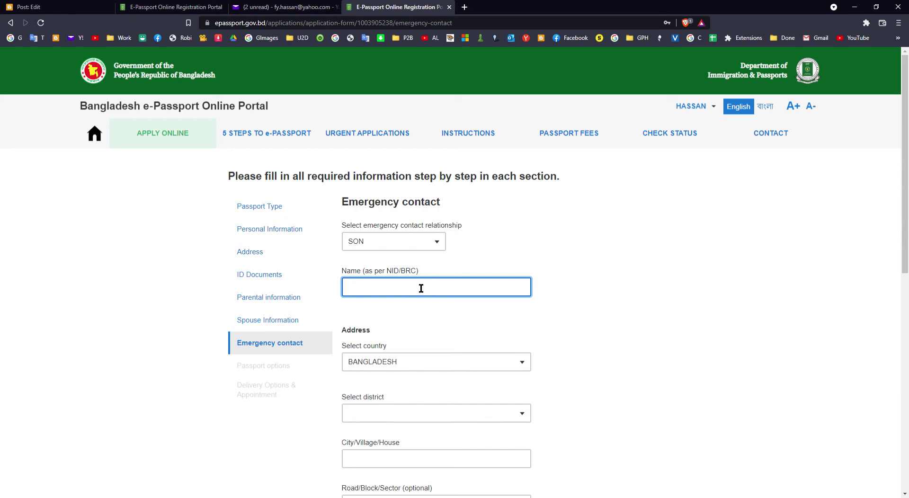
# Enter the emergency contact's full name and keep BANGLADESH as the country
pyautogui.scroll(-2, 473, 291)
pyautogui.click(456, 272)
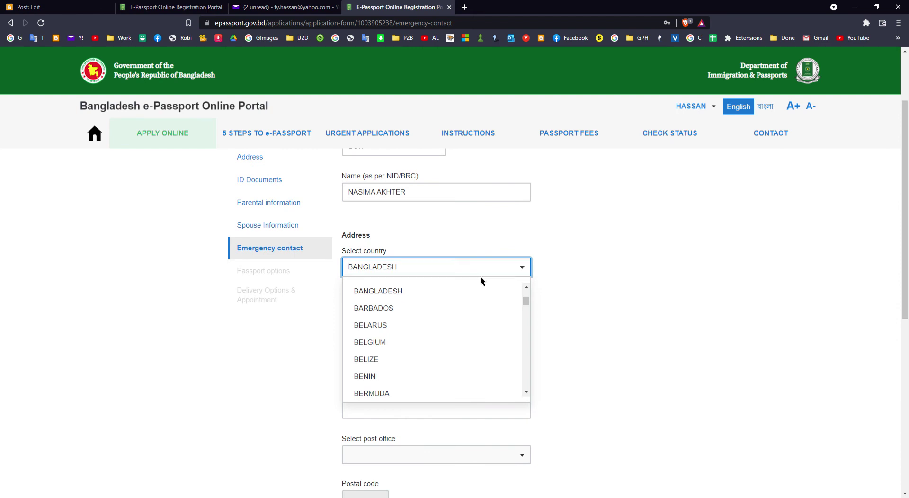
pyautogui.click(537, 286)
# Set the emergency contact's district to DHAKA
pyautogui.click(447, 318)
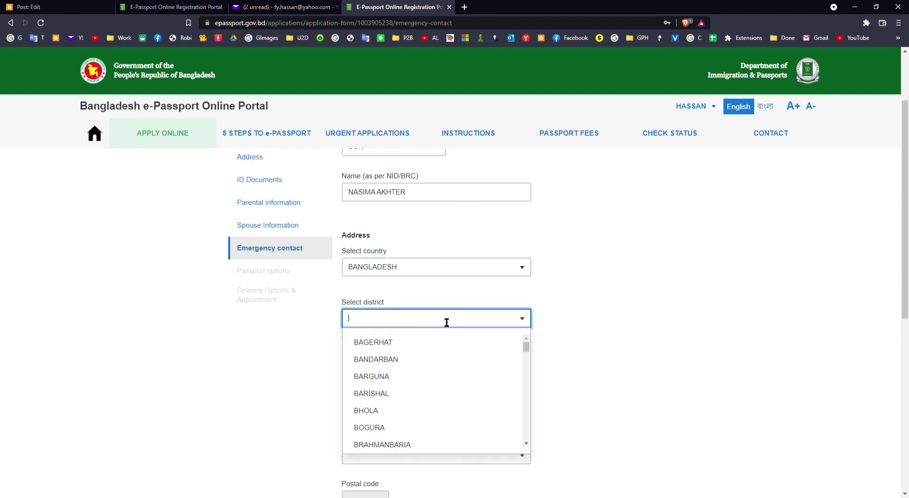
pyautogui.write('DH')
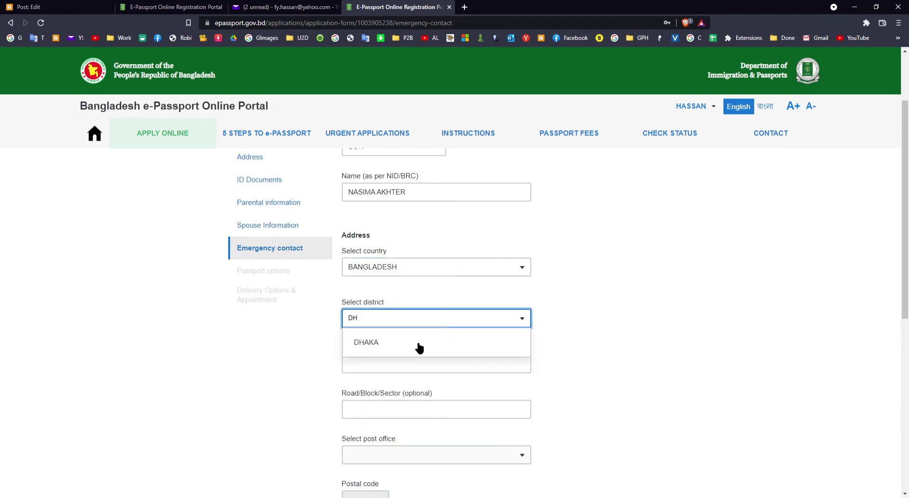
pyautogui.click(418, 342)
pyautogui.scroll(-2, 419, 322)
# Edit the contact's City/Village/House field, typing and then clearing a city entry
pyautogui.click(426, 271)
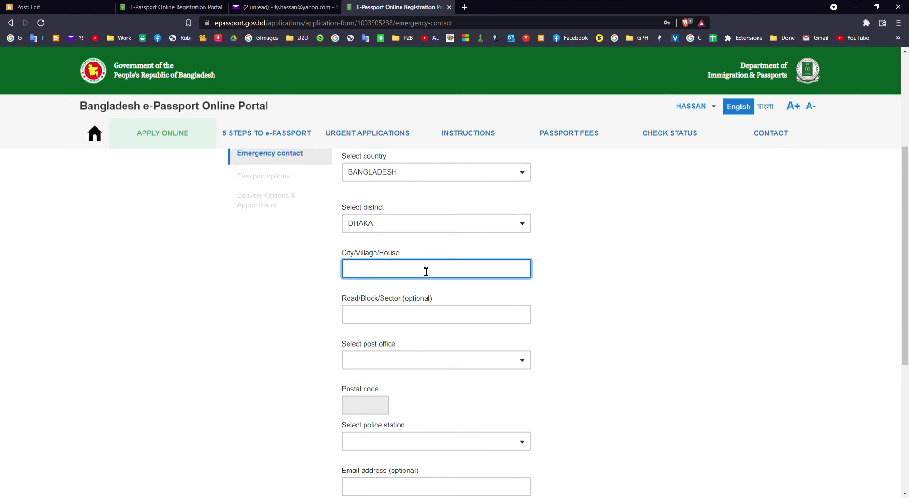
pyautogui.write('UTTA')
pyautogui.press('BackSpace')
pyautogui.press('BackSpace')
pyautogui.press('BackSpace')
pyautogui.press('BackSpace')
pyautogui.write('DHAKA')
pyautogui.press('BackSpace')
pyautogui.press('BackSpace')
pyautogui.press('BackSpace')
pyautogui.press('BackSpace')
pyautogui.press('BackSpace')
pyautogui.click(608, 279)
# Choose UTTARA - 1230 as the emergency contact's post office
pyautogui.scroll(-1, 606, 279)
pyautogui.click(513, 270)
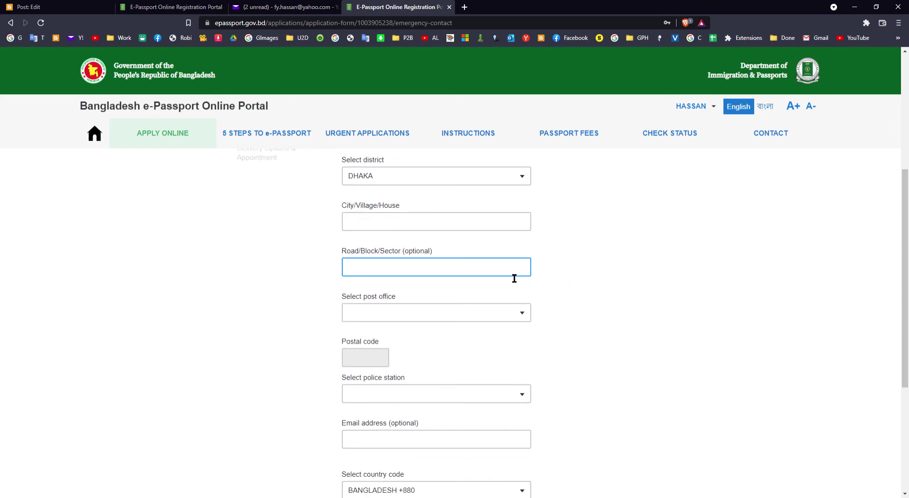
pyautogui.click(475, 313)
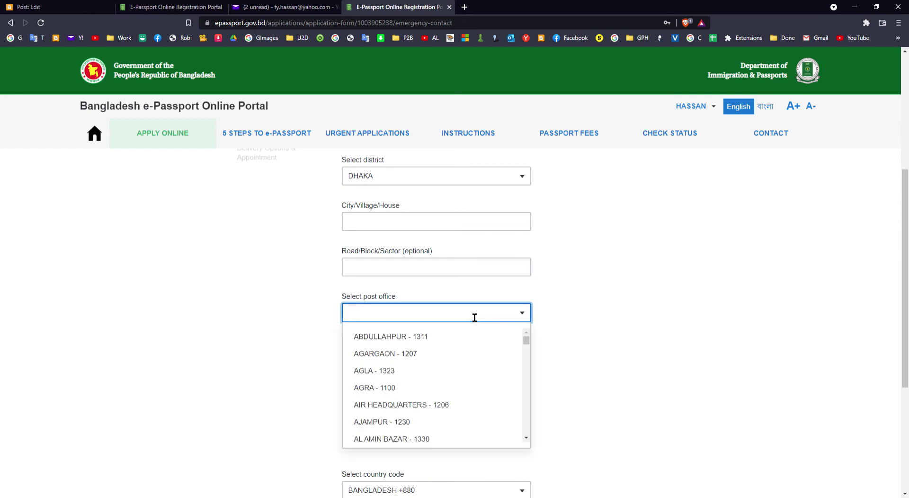
pyautogui.write('UTT')
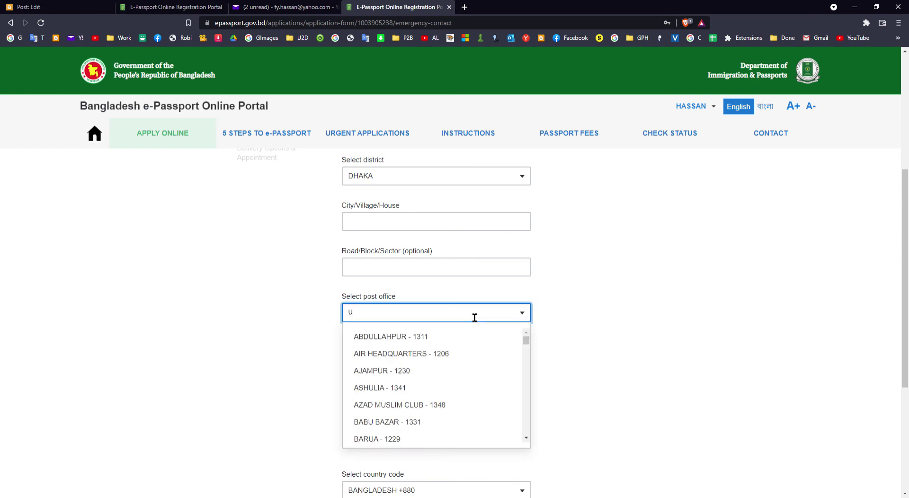
pyautogui.click(431, 337)
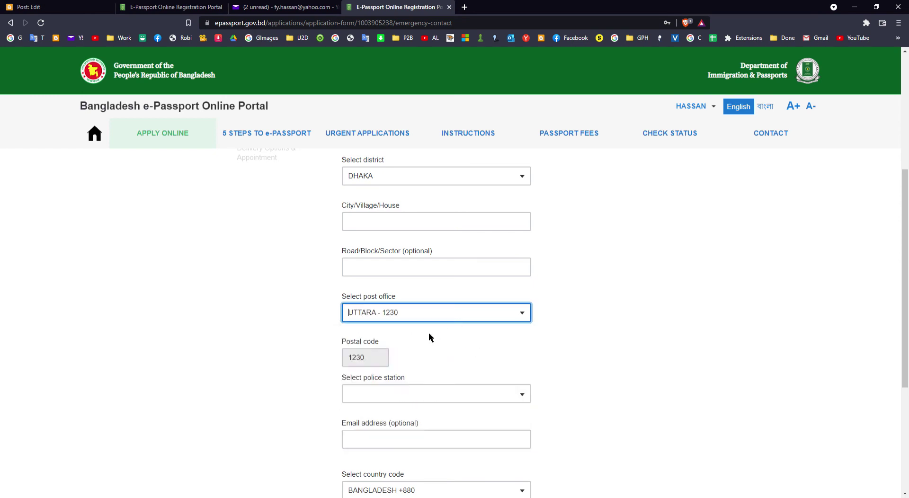
# Enter the emergency contact's street address in the City/Village/House field
pyautogui.click(438, 221)
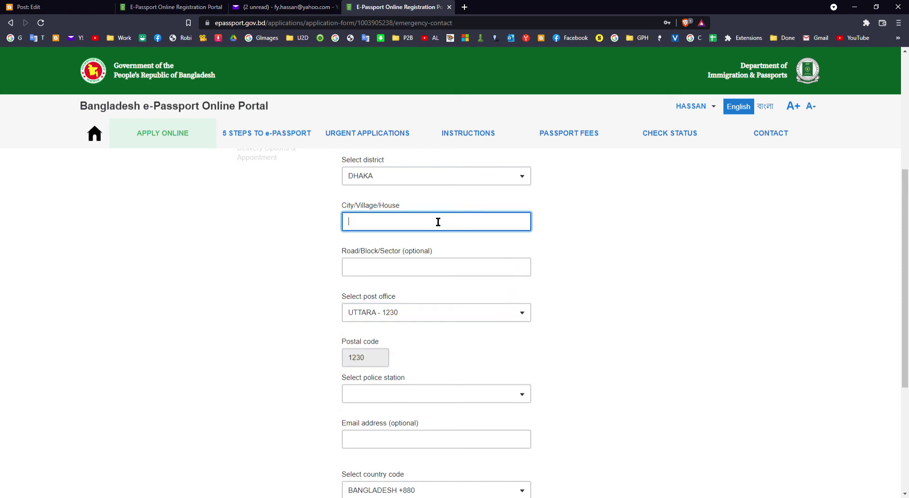
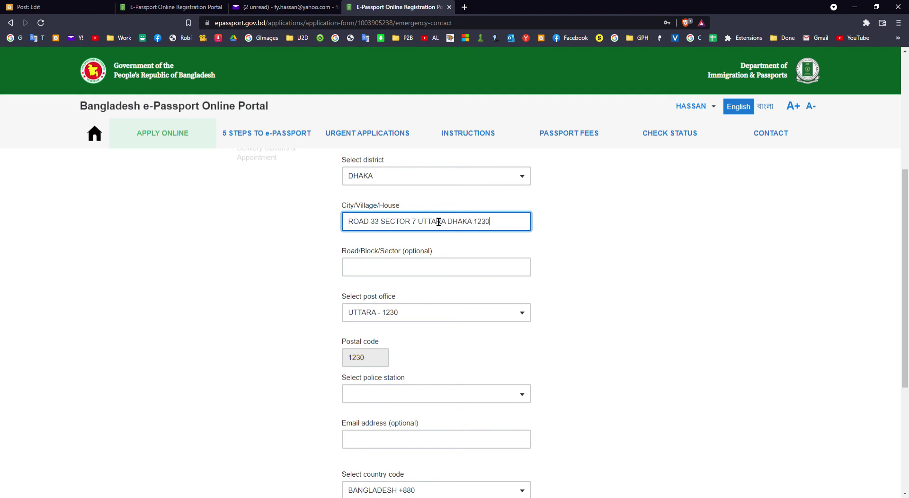
pyautogui.click(584, 255)
# Set the emergency contact's police station to UTTARA WEST
pyautogui.scroll(-3, 584, 261)
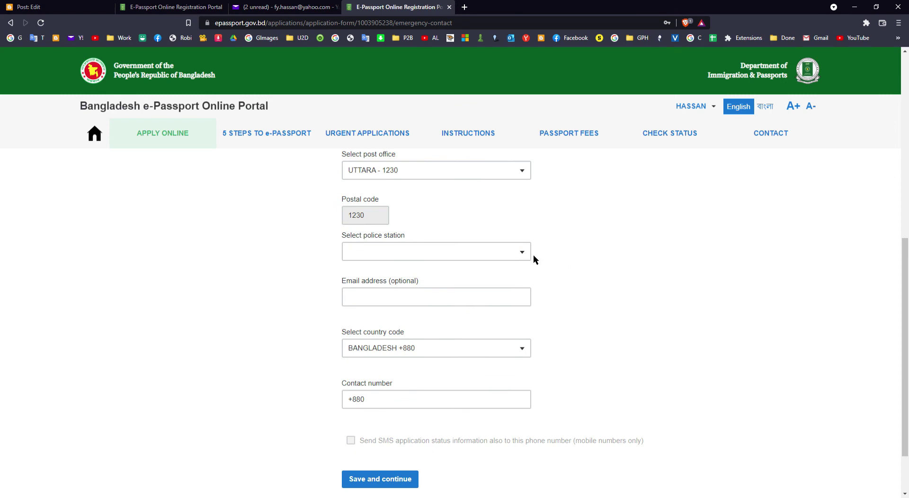
pyautogui.click(483, 253)
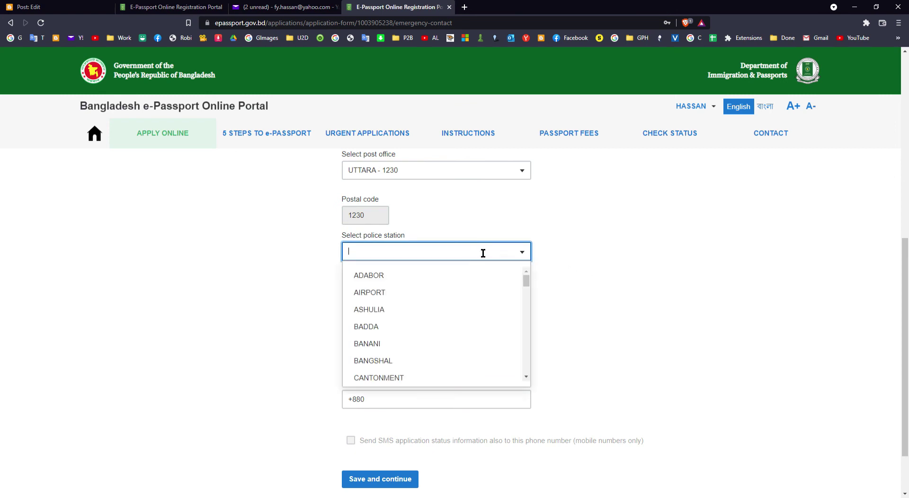
pyautogui.write('ut')
pyautogui.click(407, 292)
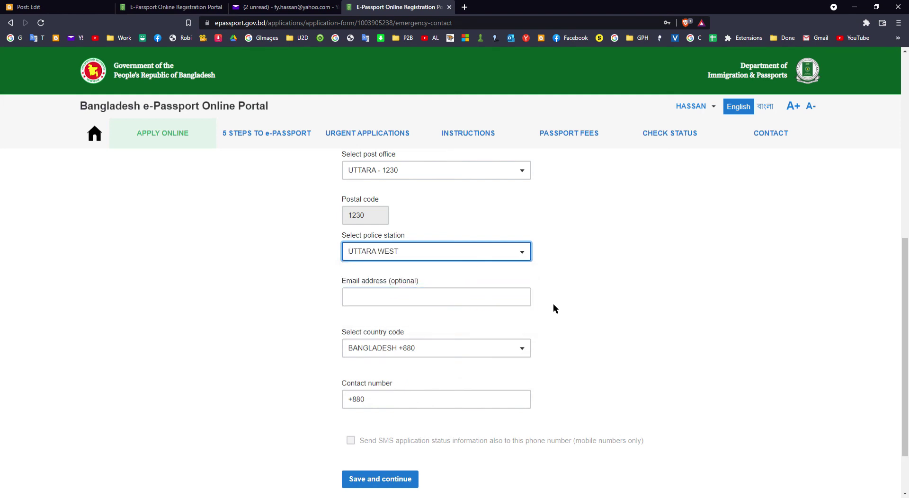
pyautogui.scroll(-2, 566, 303)
pyautogui.click(420, 337)
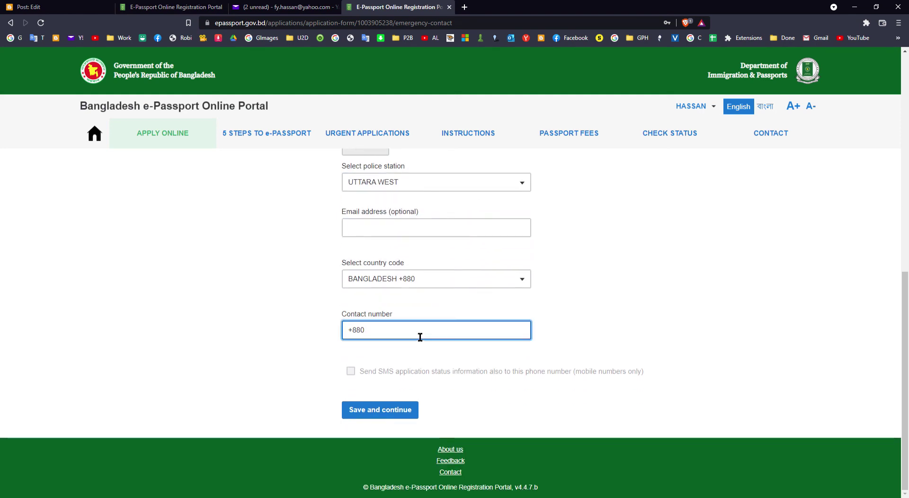
# Enter the emergency contact's phone number, opt in to SMS updates, and save
pyautogui.scroll(4, 420, 337)
pyautogui.scroll(3, 414, 329)
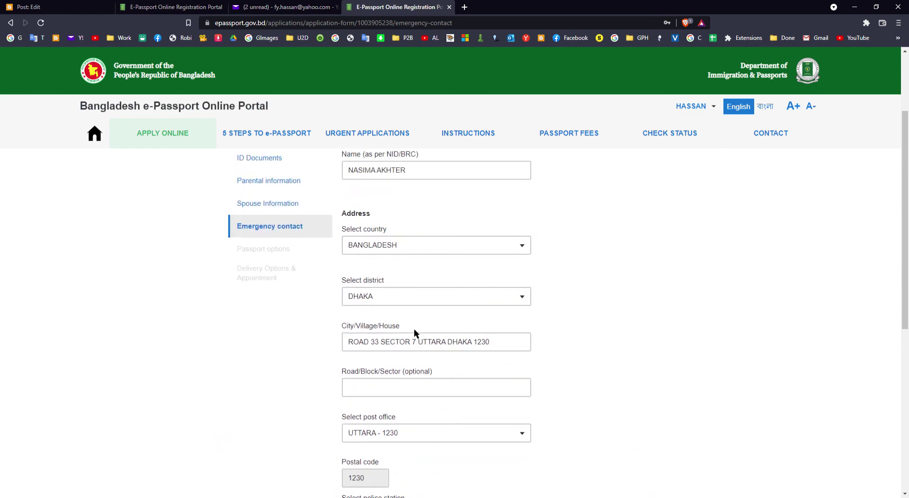
pyautogui.scroll(-7, 414, 329)
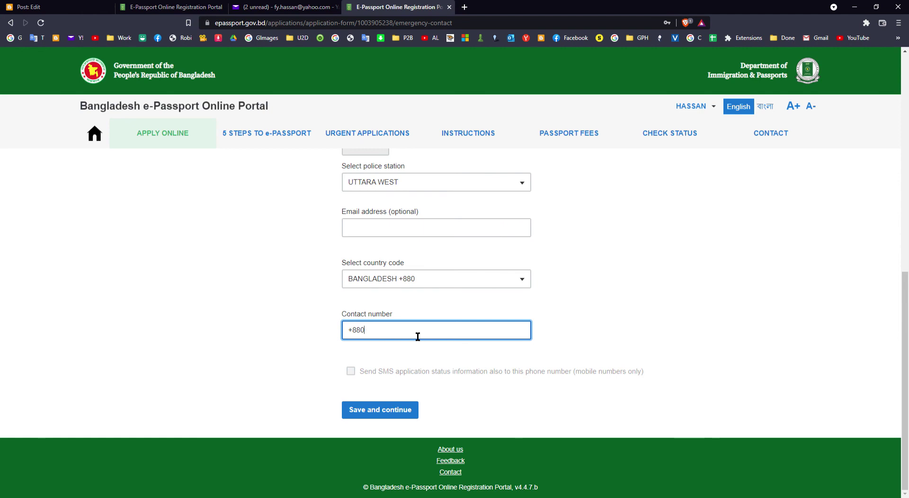
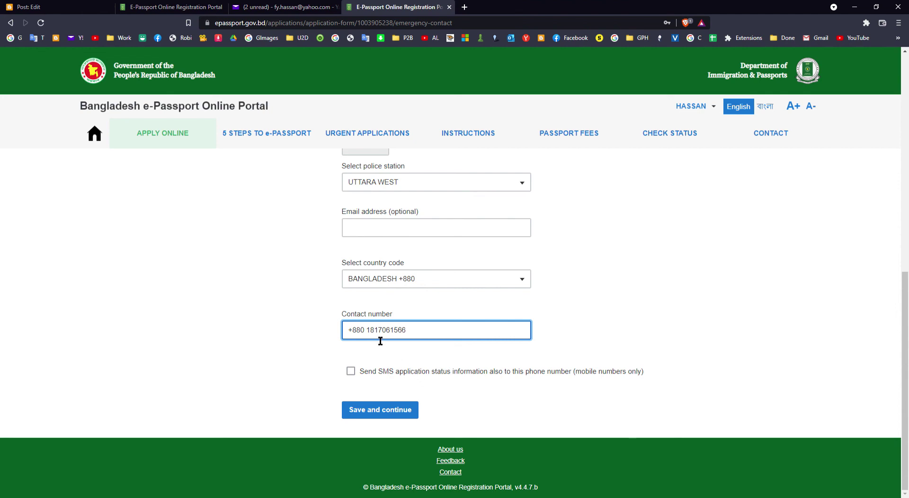
pyautogui.moveTo(370, 331); pyautogui.dragTo(473, 338)
pyautogui.press('BackSpace')
pyautogui.press('BackSpace')
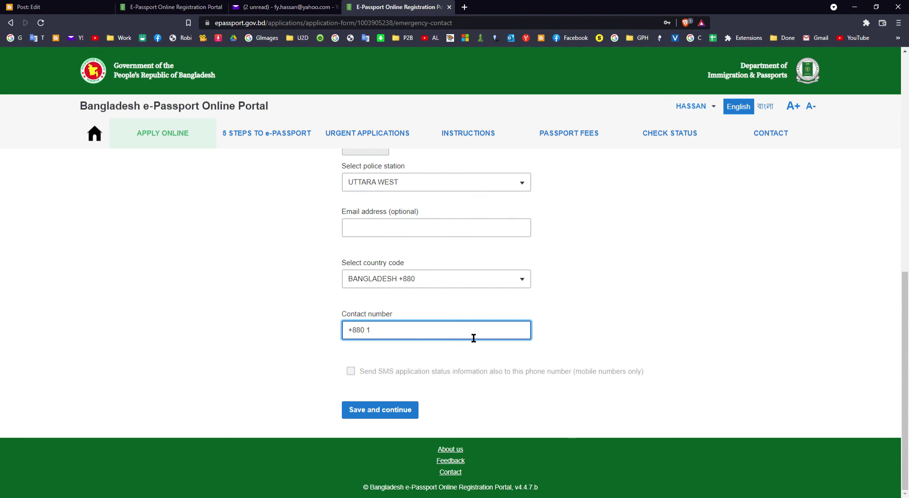
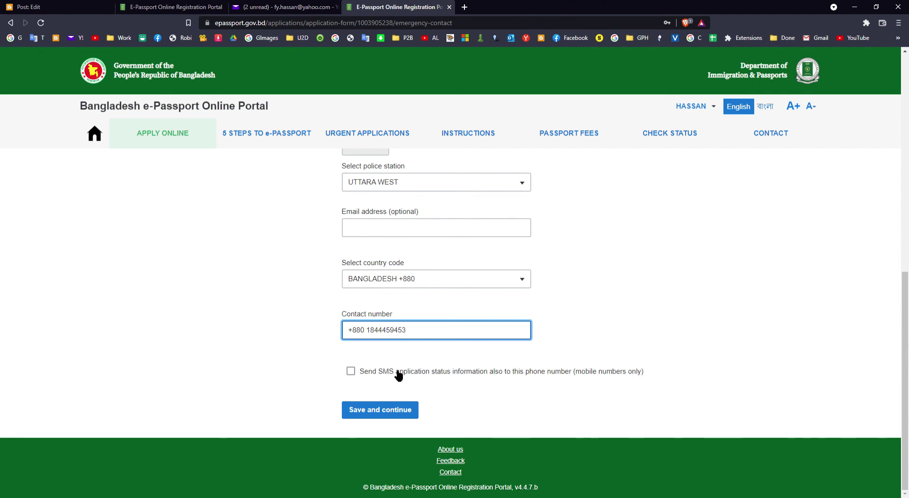
pyautogui.click(398, 374)
pyautogui.click(404, 410)
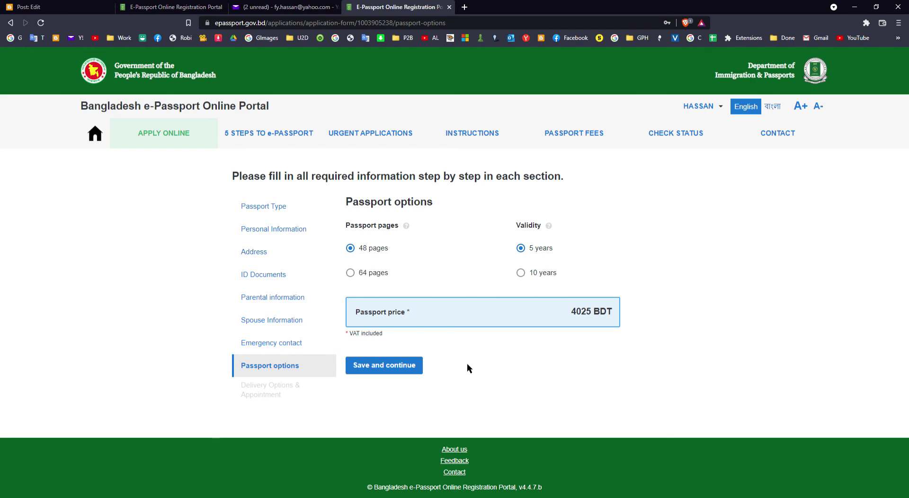
# Keep the 48-page, 5-year passport option and save it
pyautogui.click(360, 274)
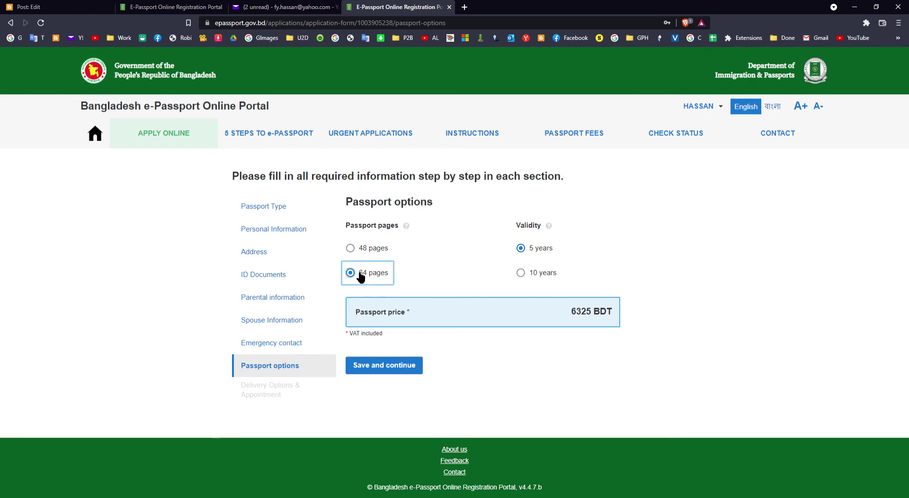
pyautogui.click(377, 248)
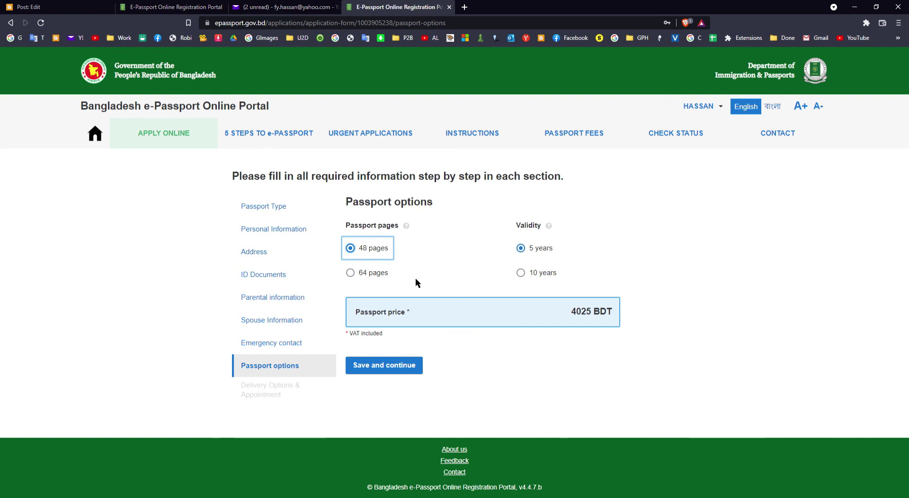
pyautogui.click(400, 367)
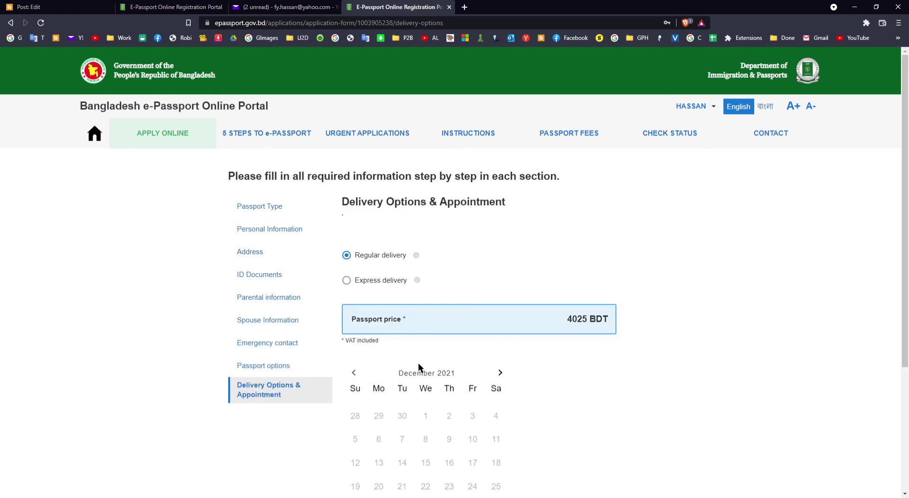
pyautogui.scroll(-2, 514, 346)
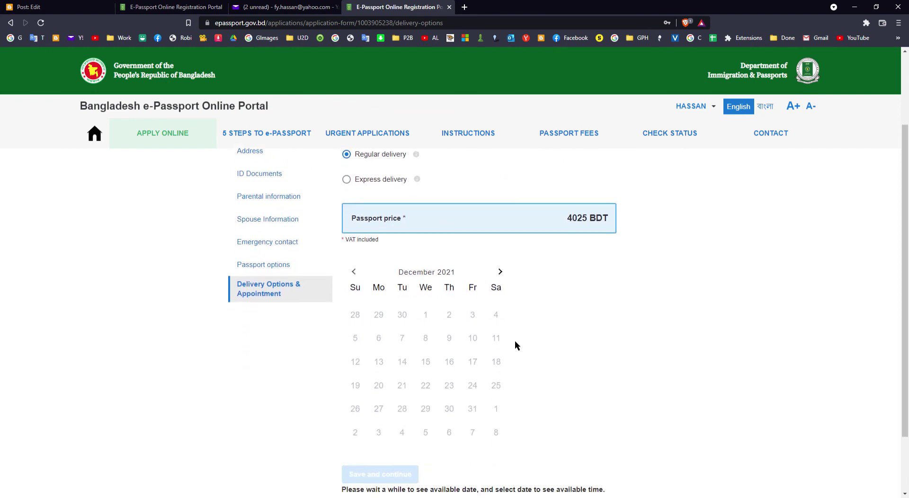
pyautogui.scroll(-2, 515, 344)
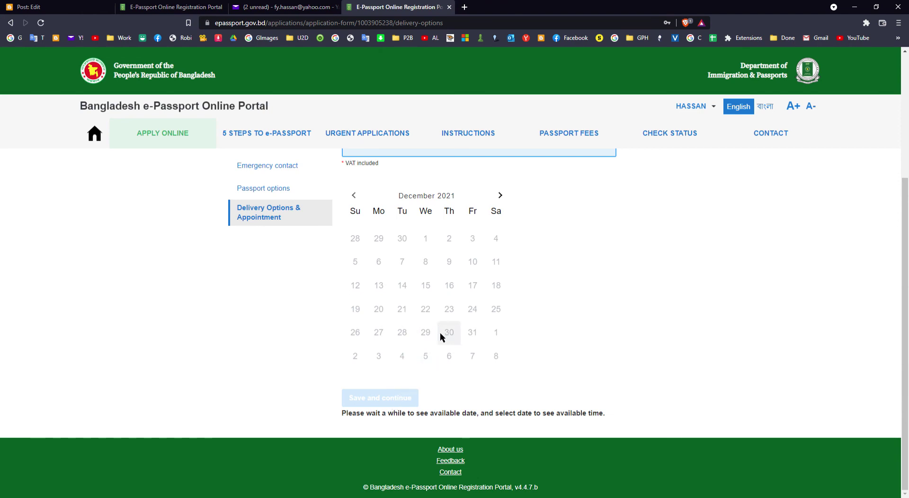
pyautogui.scroll(1, 450, 327)
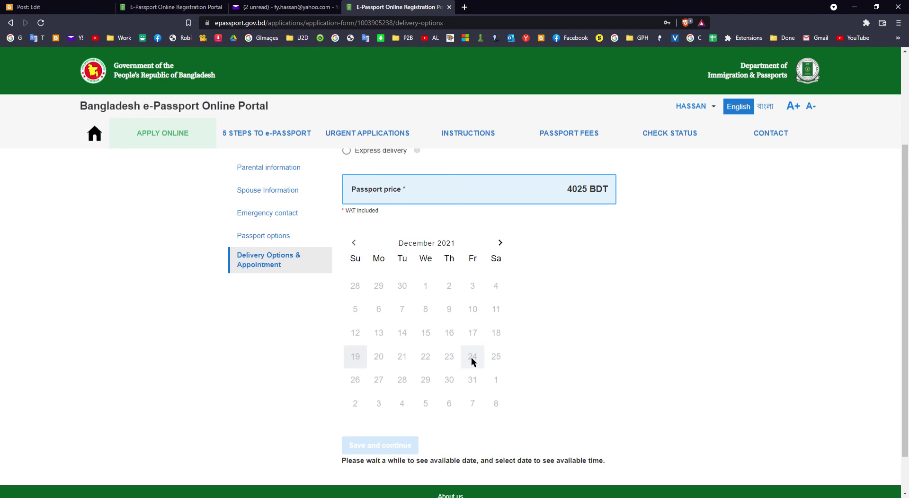
pyautogui.scroll(-1, 471, 357)
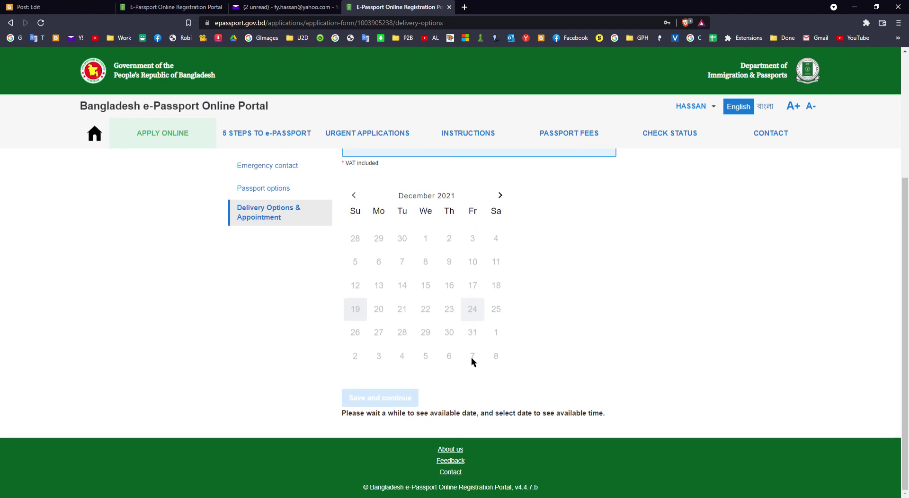
pyautogui.click(500, 197)
pyautogui.click(499, 197)
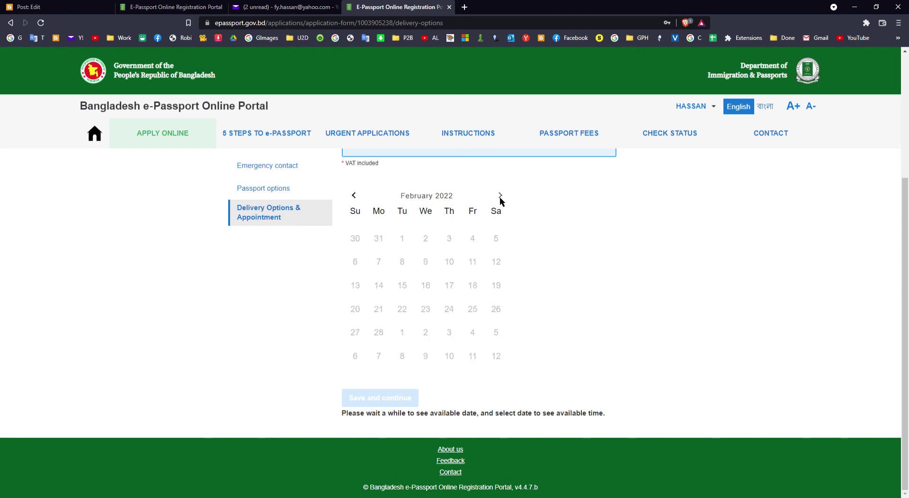
pyautogui.click(500, 197)
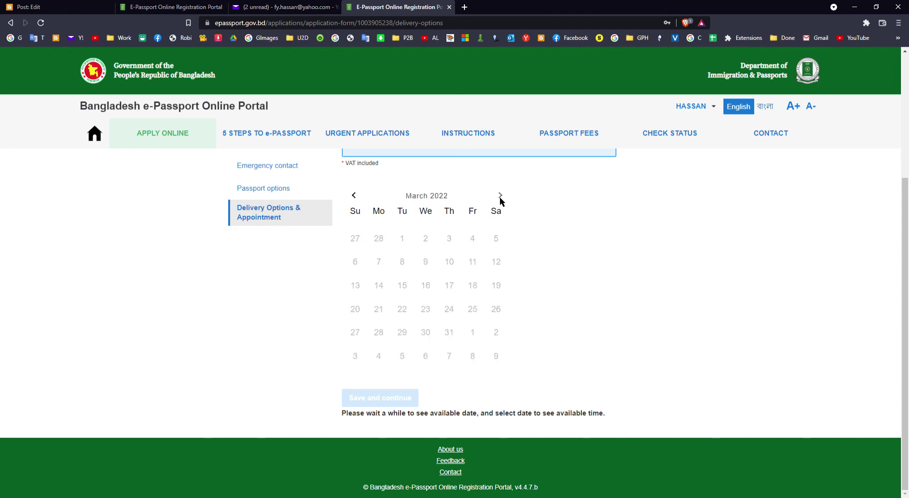
pyautogui.click(354, 196)
pyautogui.doubleClick(354, 196)
pyautogui.click(355, 196)
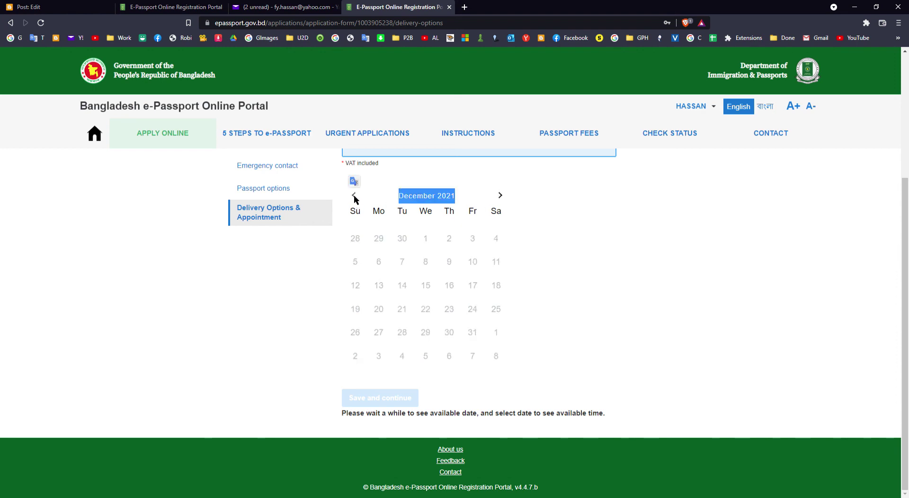
pyautogui.click(583, 280)
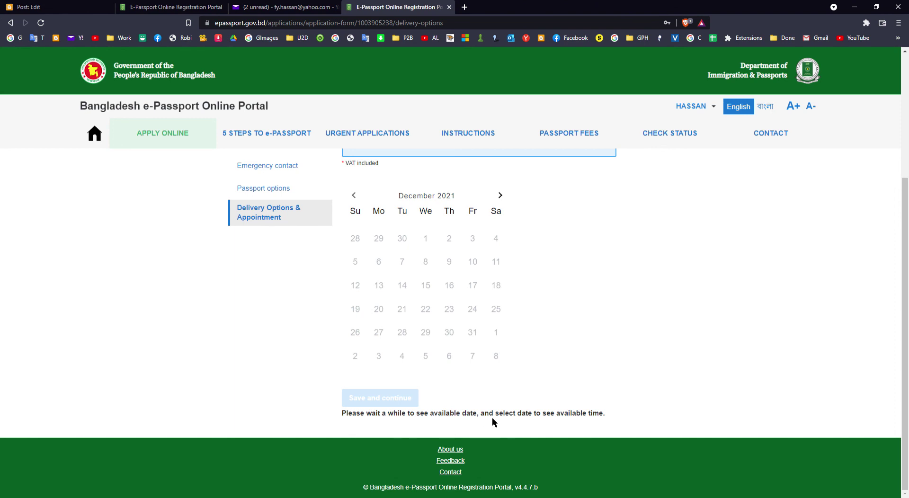
# Pick a 1 March 2022, 11:00 appointment with regular delivery and save, which returns an error
pyautogui.click(501, 195)
pyautogui.click(500, 195)
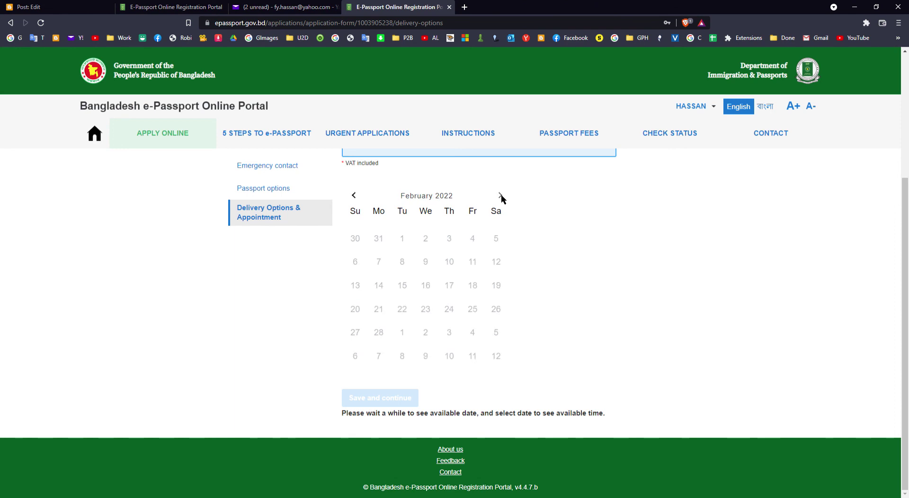
pyautogui.click(501, 195)
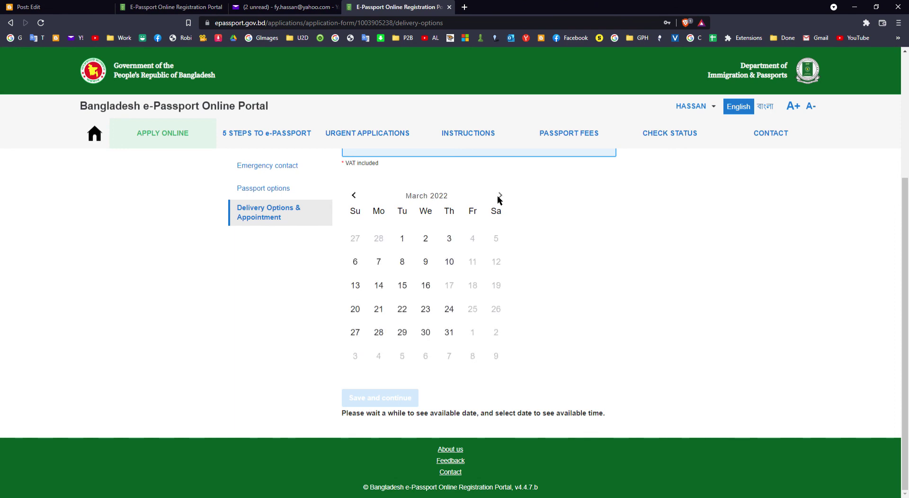
pyautogui.click(405, 240)
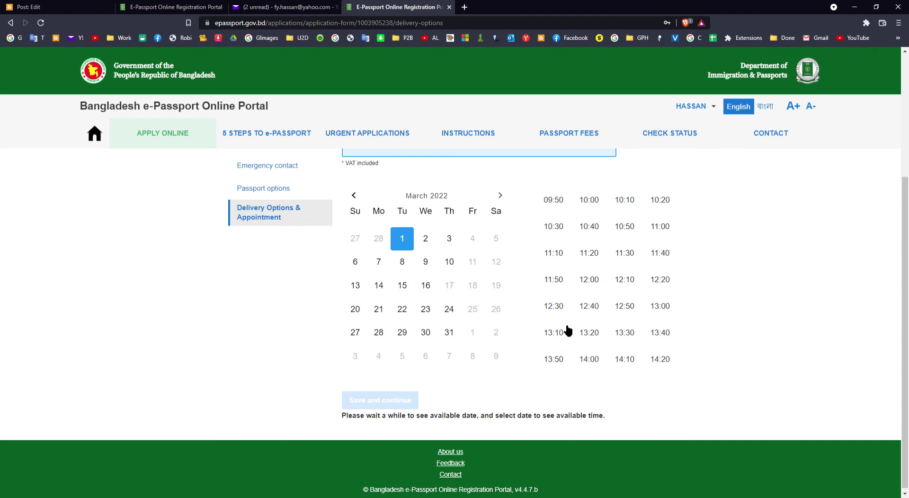
pyautogui.click(451, 264)
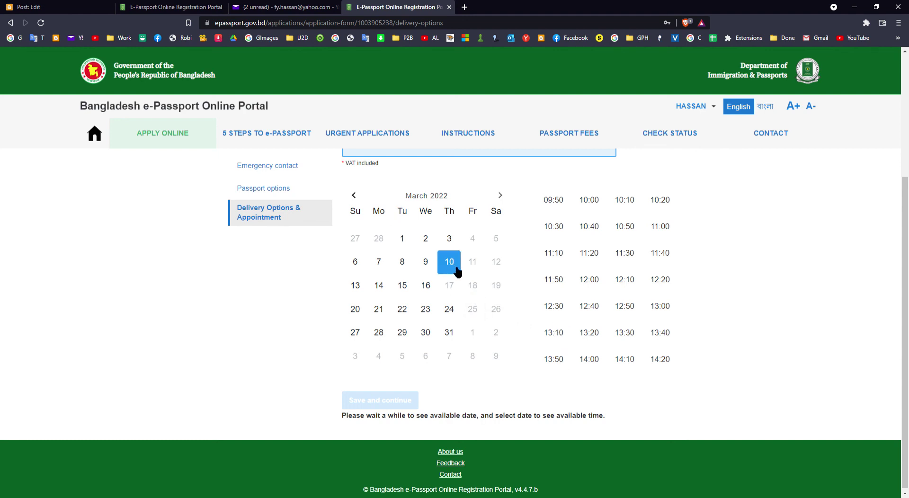
pyautogui.click(410, 244)
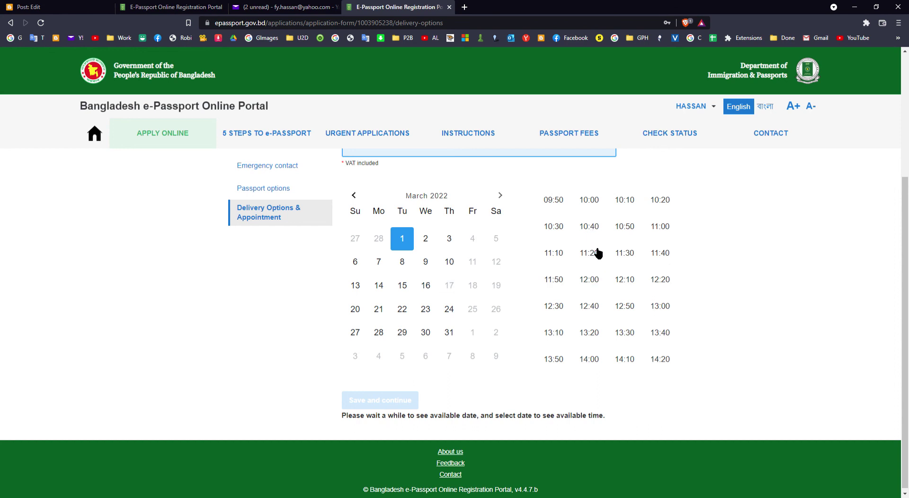
pyautogui.click(665, 231)
pyautogui.click(413, 398)
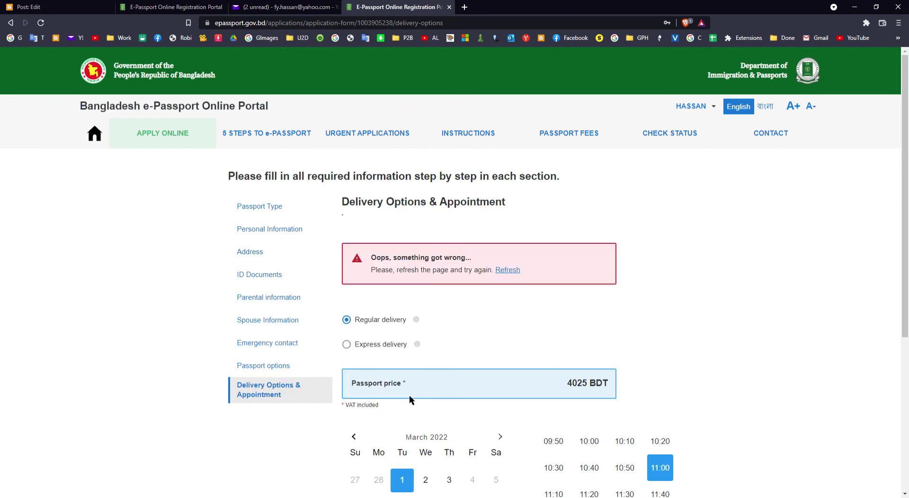
# Refresh the delivery form after the error message
pyautogui.scroll(-3, 444, 390)
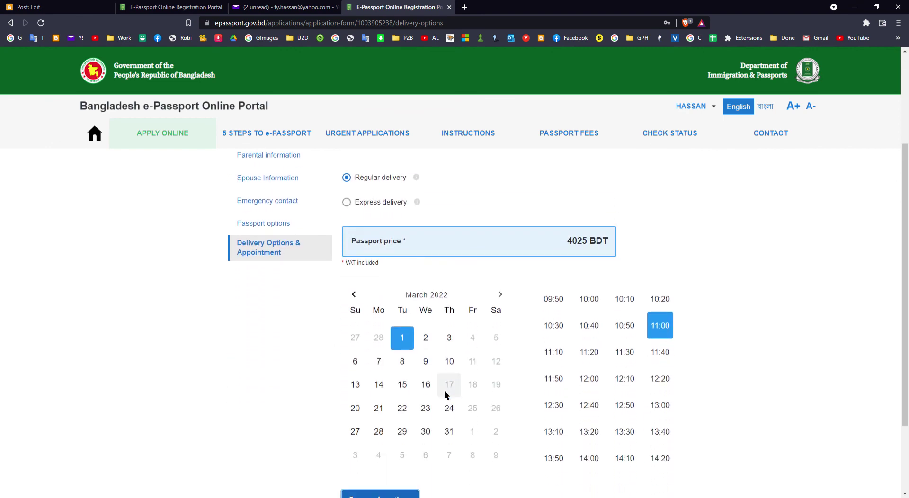
pyautogui.scroll(3, 444, 390)
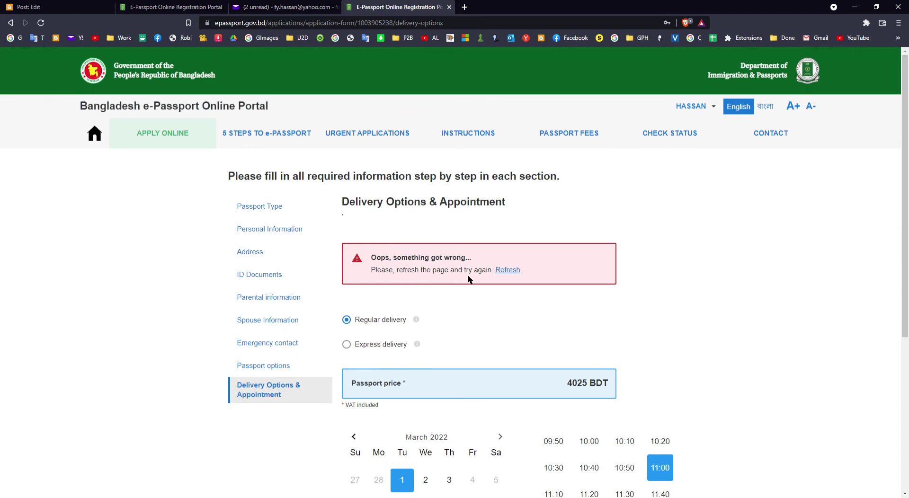
pyautogui.click(508, 270)
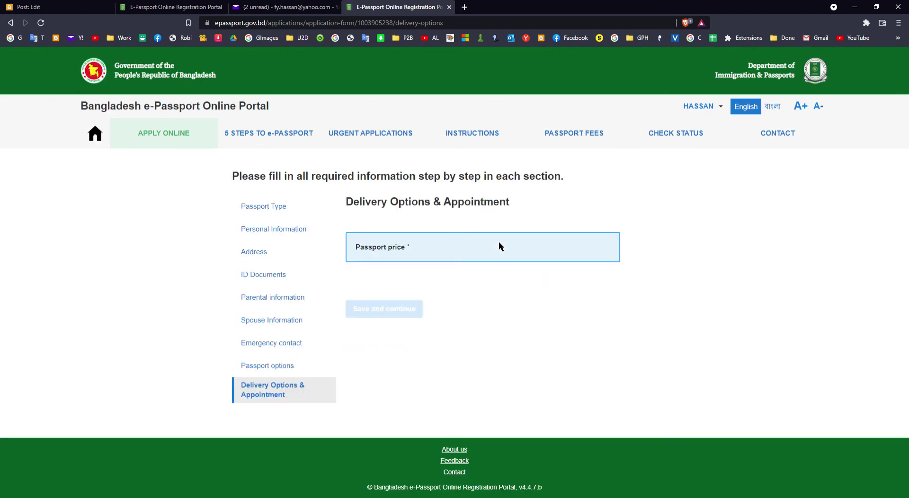
# Re-select 1 March 2022 at 11:00 and save to reach the application summary
pyautogui.scroll(-3, 499, 266)
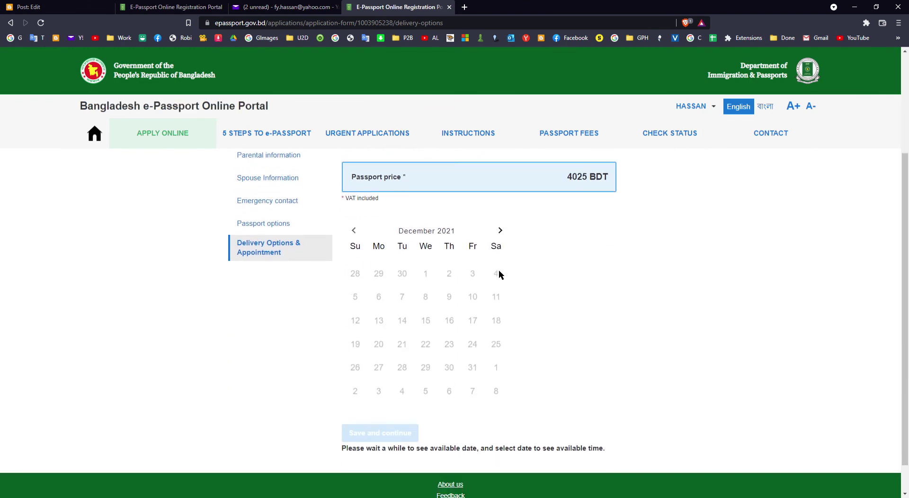
pyautogui.click(499, 232)
pyautogui.click(500, 232)
pyautogui.click(499, 232)
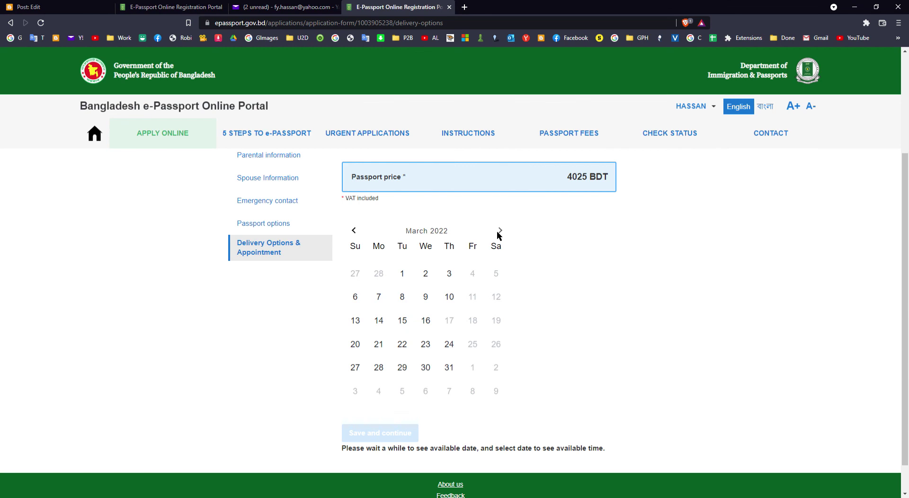
pyautogui.click(412, 279)
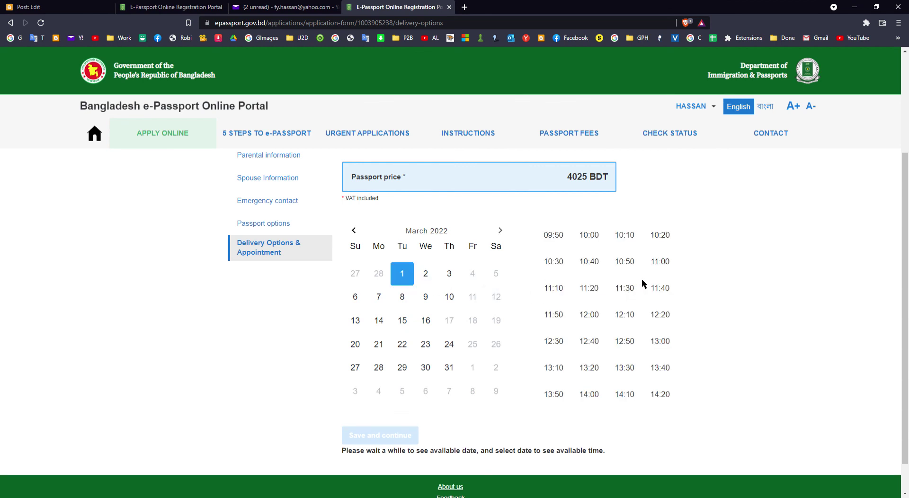
pyautogui.click(661, 264)
pyautogui.click(407, 431)
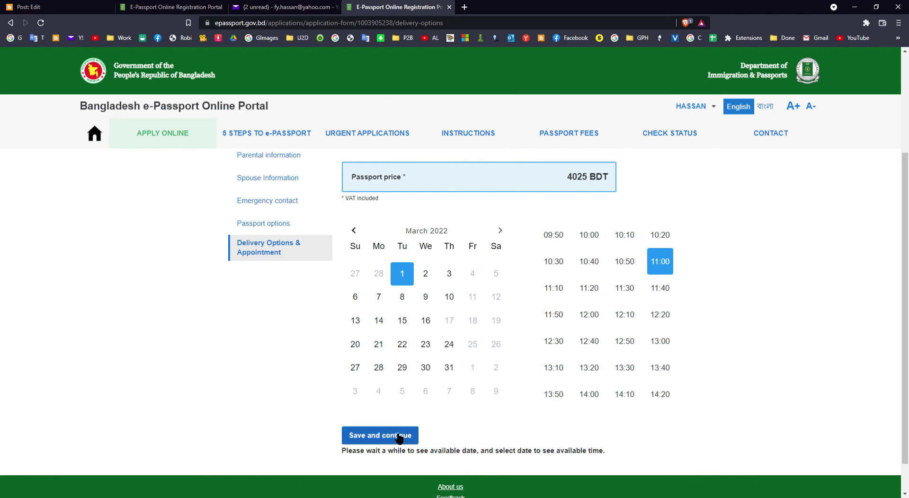
pyautogui.scroll(-4, 450, 407)
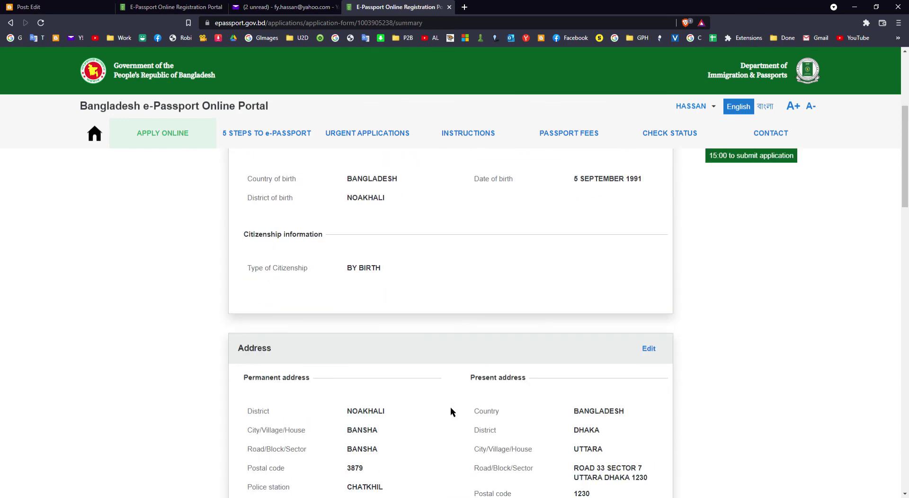
# Review the application summary and confirm the data is correct to proceed to payment
pyautogui.scroll(5, 450, 407)
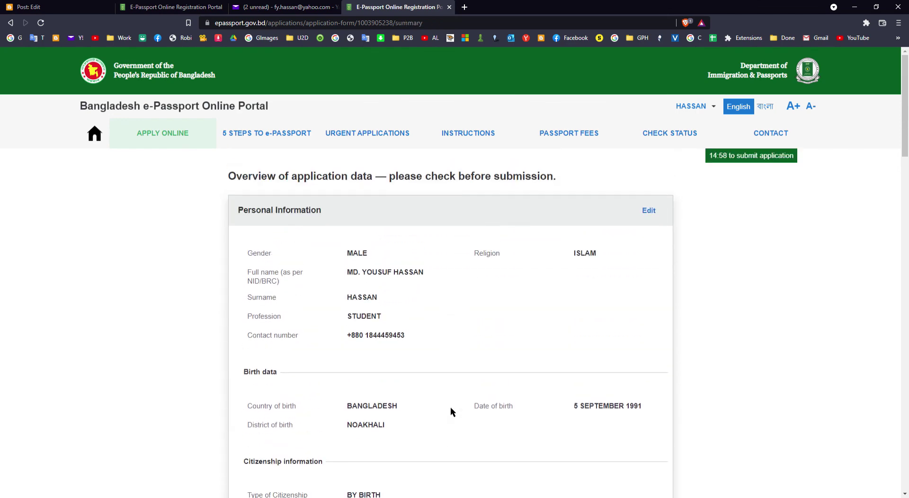
pyautogui.scroll(-4, 450, 408)
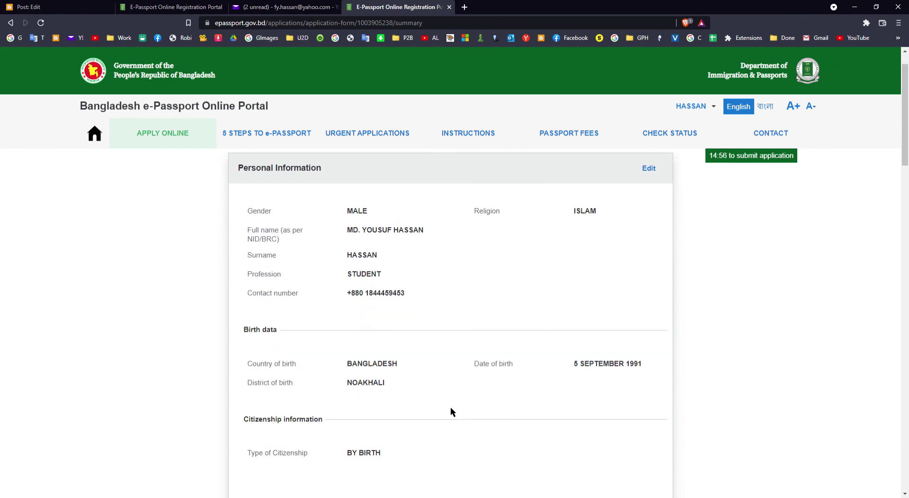
pyautogui.scroll(-10, 450, 407)
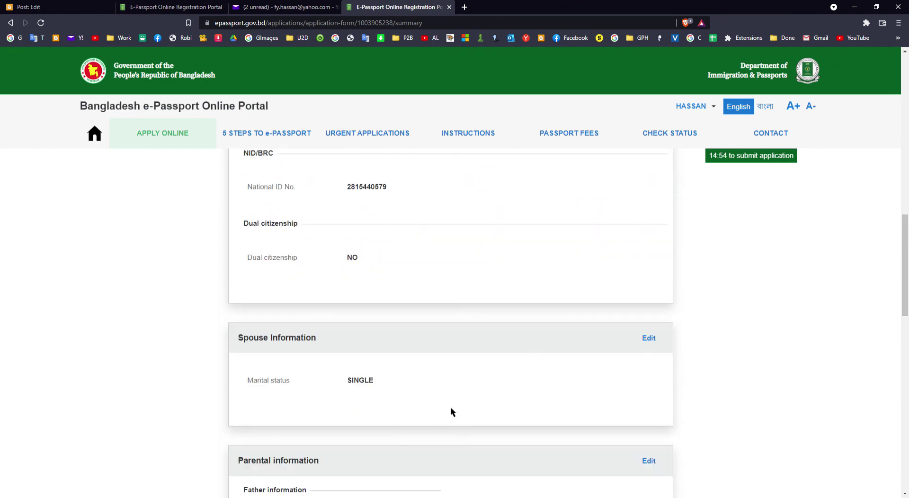
pyautogui.scroll(-7, 451, 410)
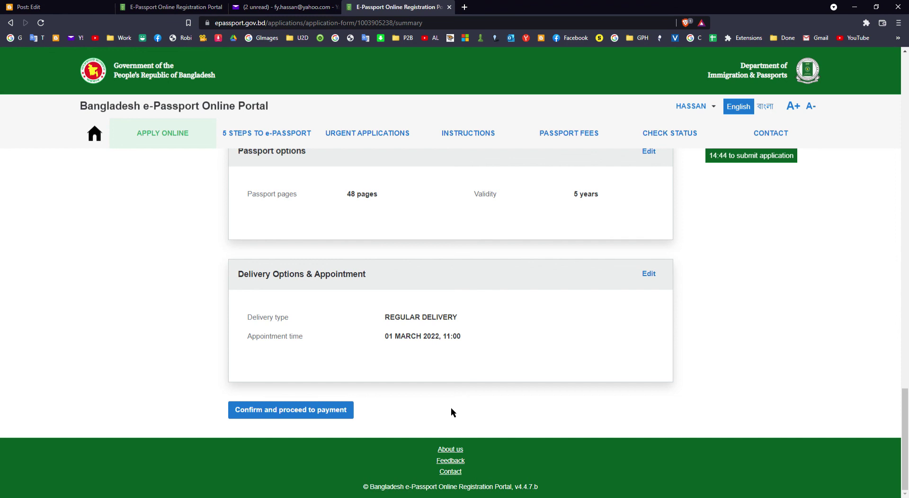
pyautogui.click(331, 410)
pyautogui.click(374, 284)
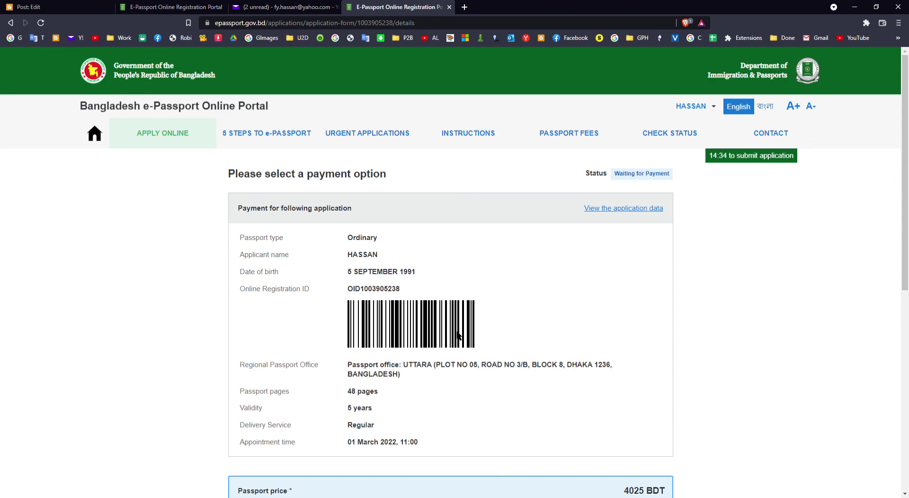
pyautogui.scroll(-5, 449, 334)
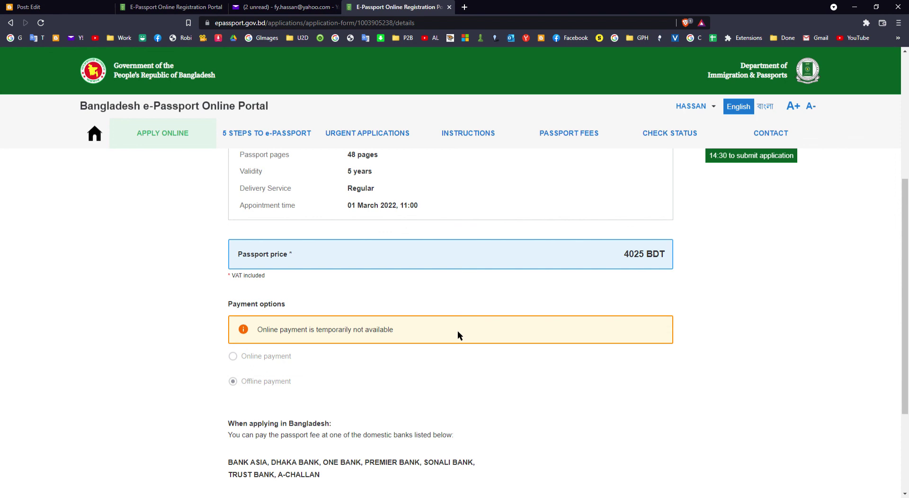
pyautogui.scroll(-3, 458, 335)
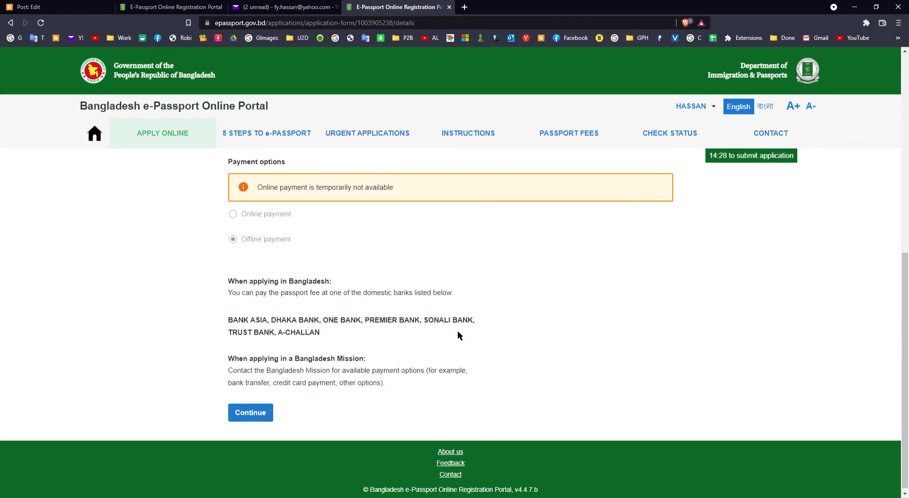
pyautogui.scroll(-1, 458, 331)
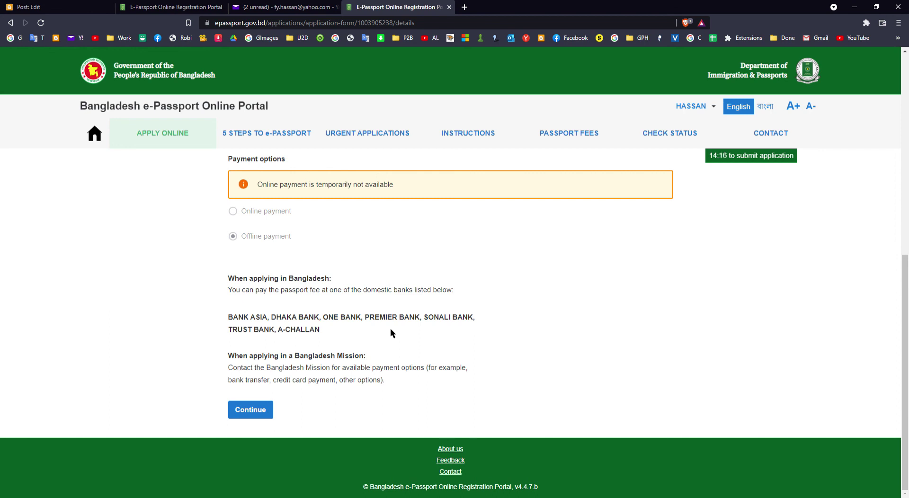
pyautogui.scroll(8, 447, 332)
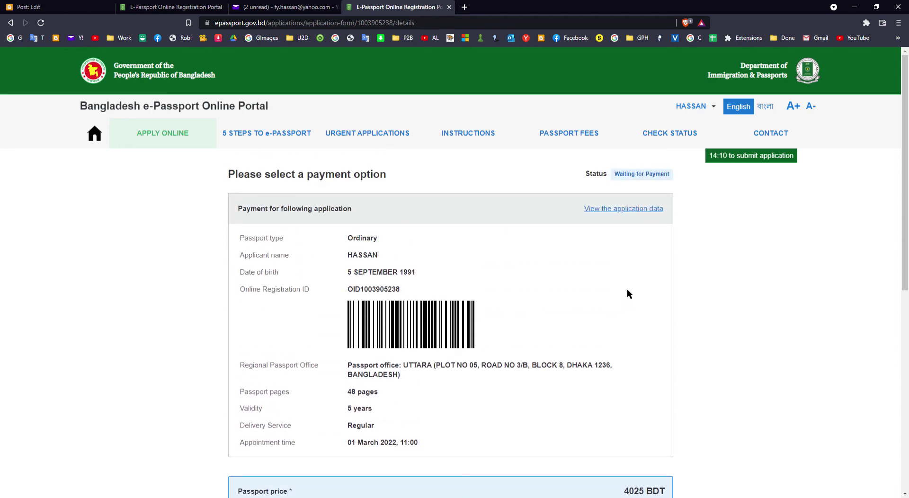
# Open and scroll through the full application data overview
pyautogui.click(624, 209)
pyautogui.scroll(-2, 620, 256)
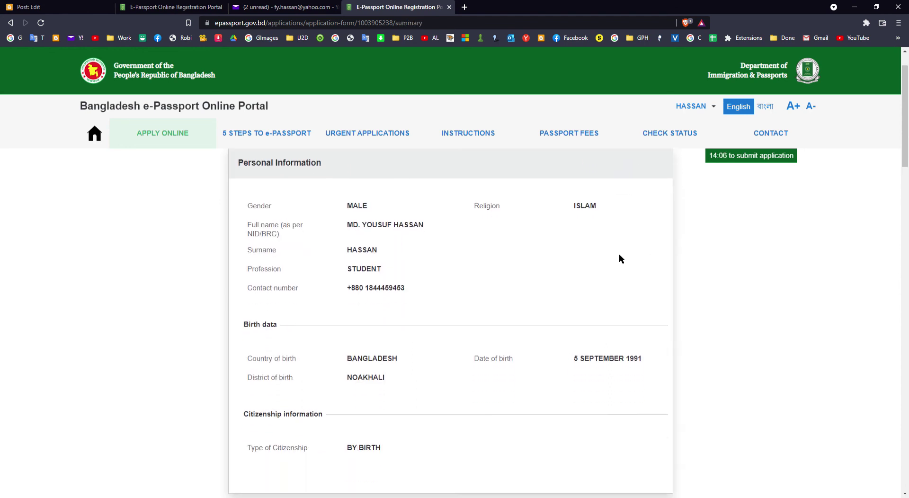
pyautogui.scroll(-7, 620, 261)
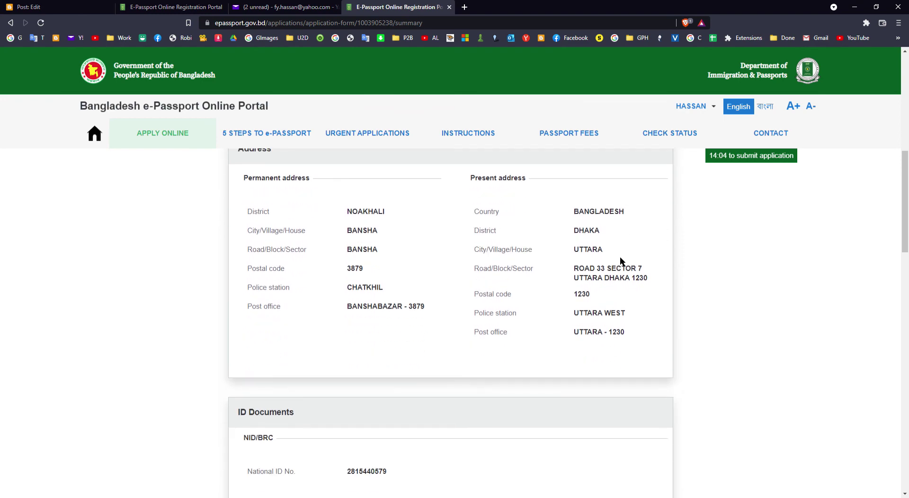
pyautogui.scroll(-15, 625, 262)
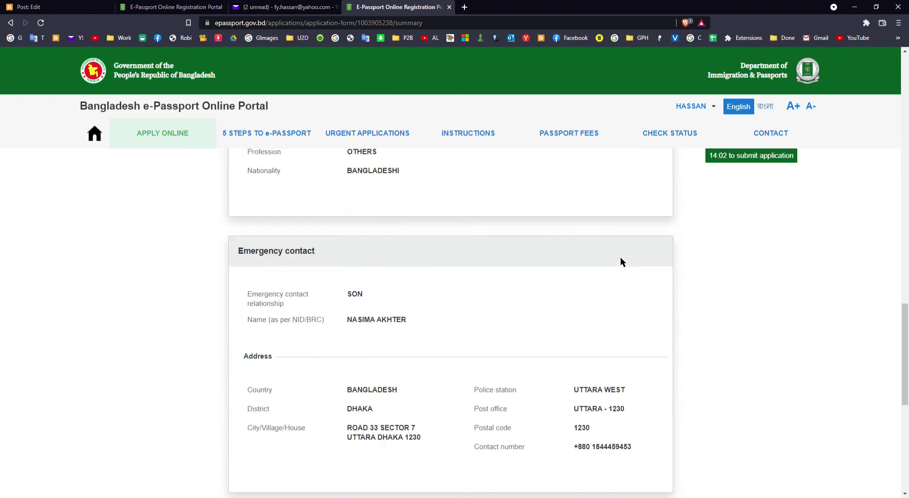
pyautogui.scroll(-2, 620, 258)
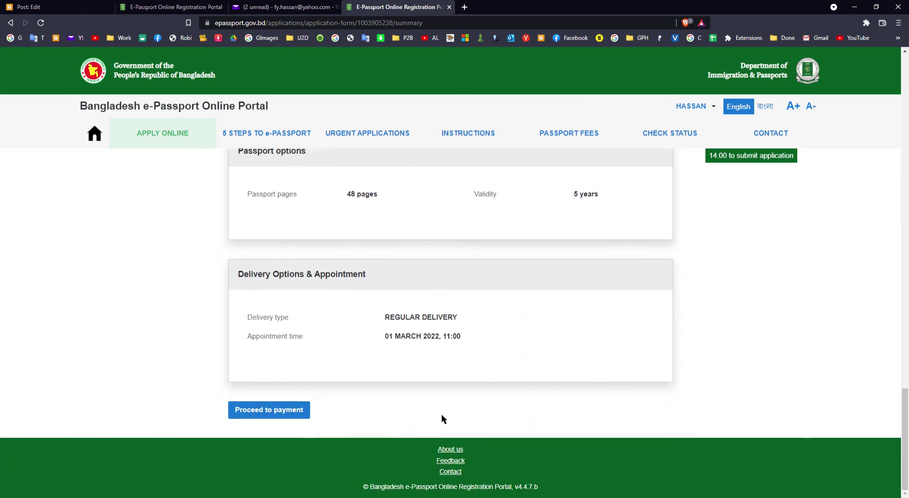
# Return to the payment options and continue with offline payment
pyautogui.click(297, 420)
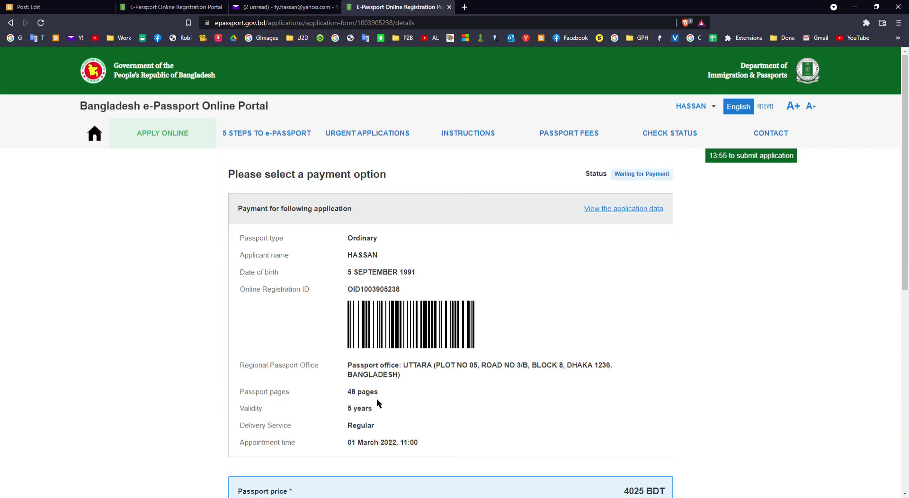
pyautogui.scroll(-7, 388, 397)
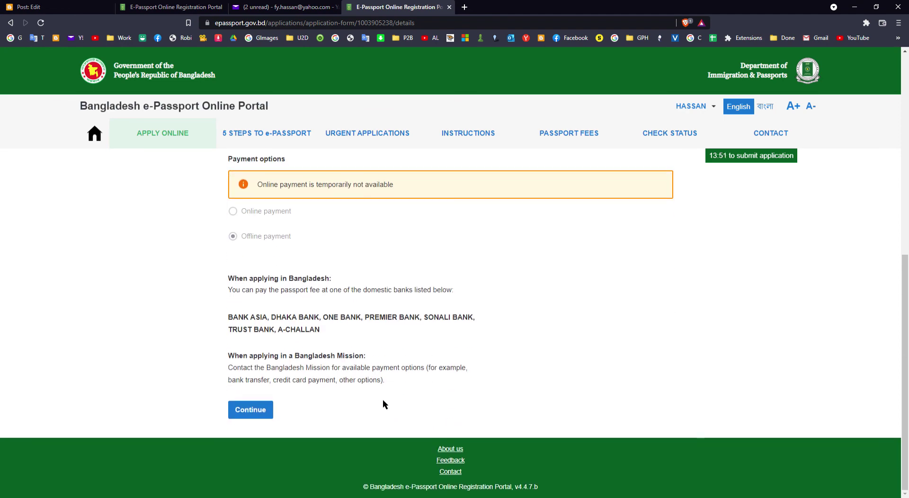
pyautogui.click(266, 413)
pyautogui.scroll(-4, 326, 407)
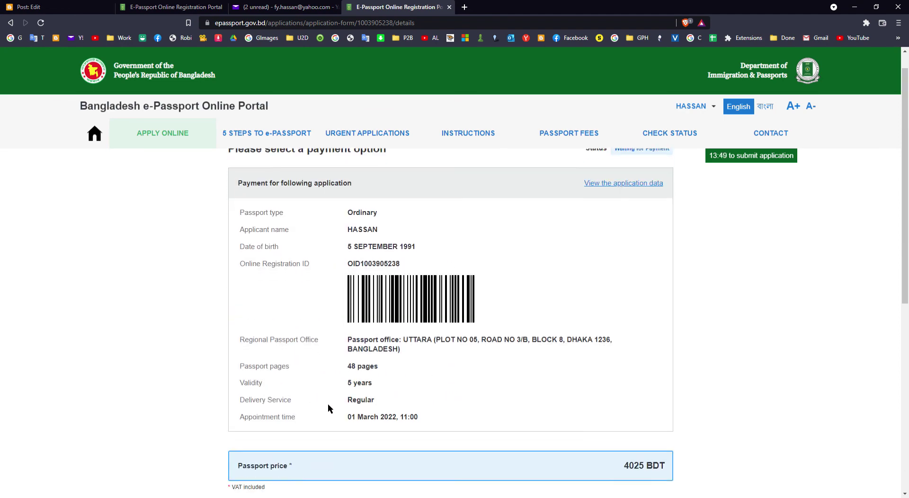
pyautogui.scroll(4, 329, 406)
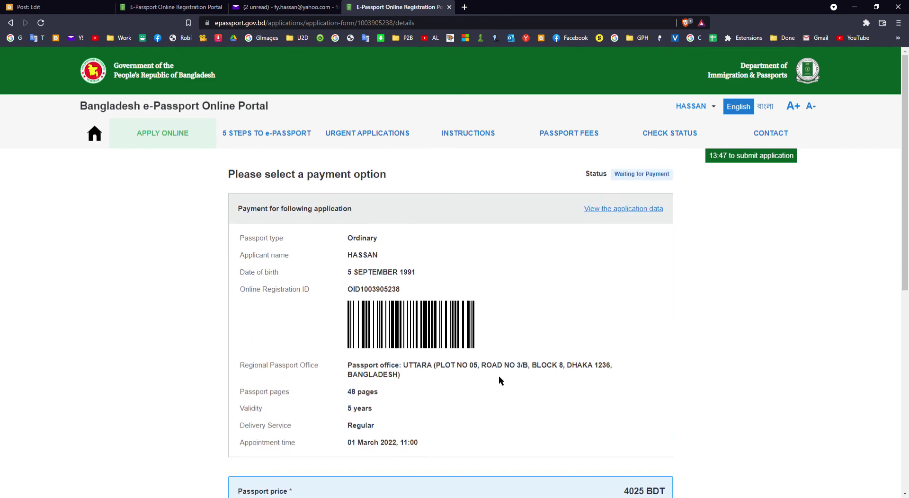